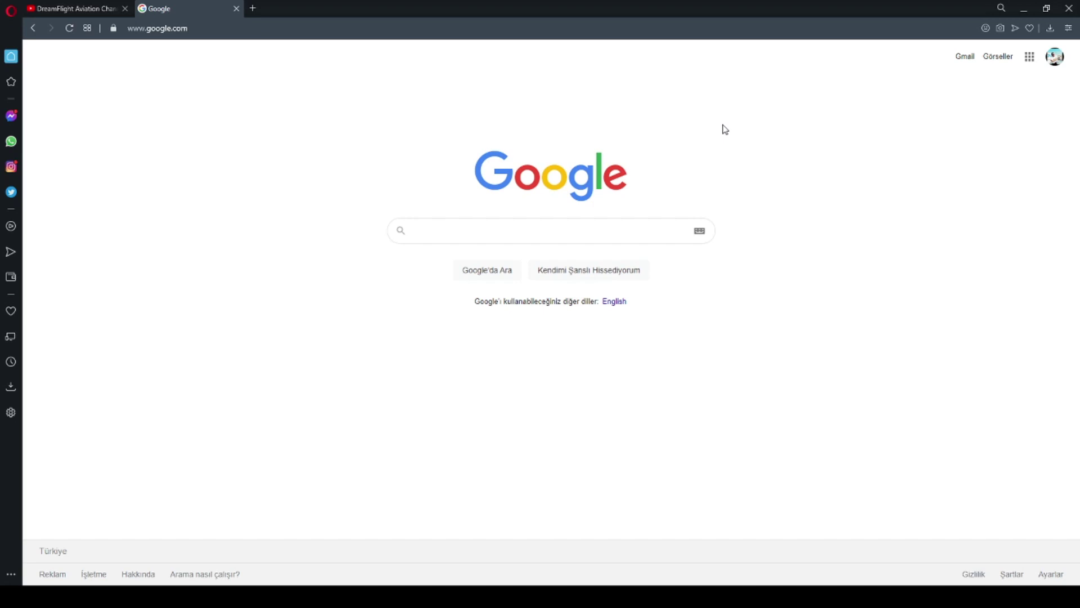
# Search Google for "Routefinder" and open the RouteFinder - Flight planning tools website.
pyautogui.click(441, 231)
pyautogui.write('Ro')
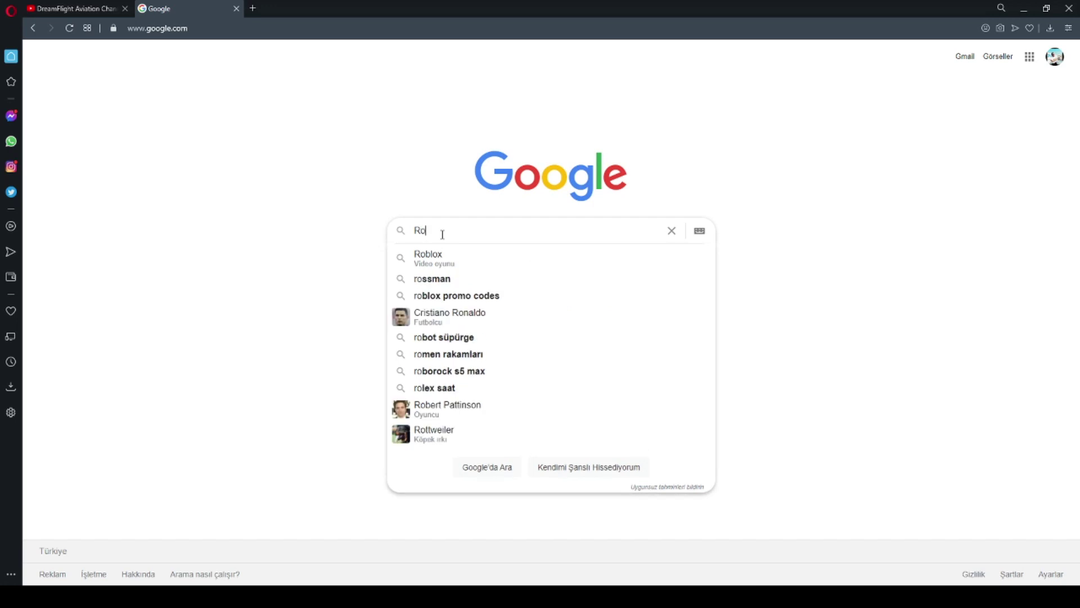
pyautogui.write('utefinder')
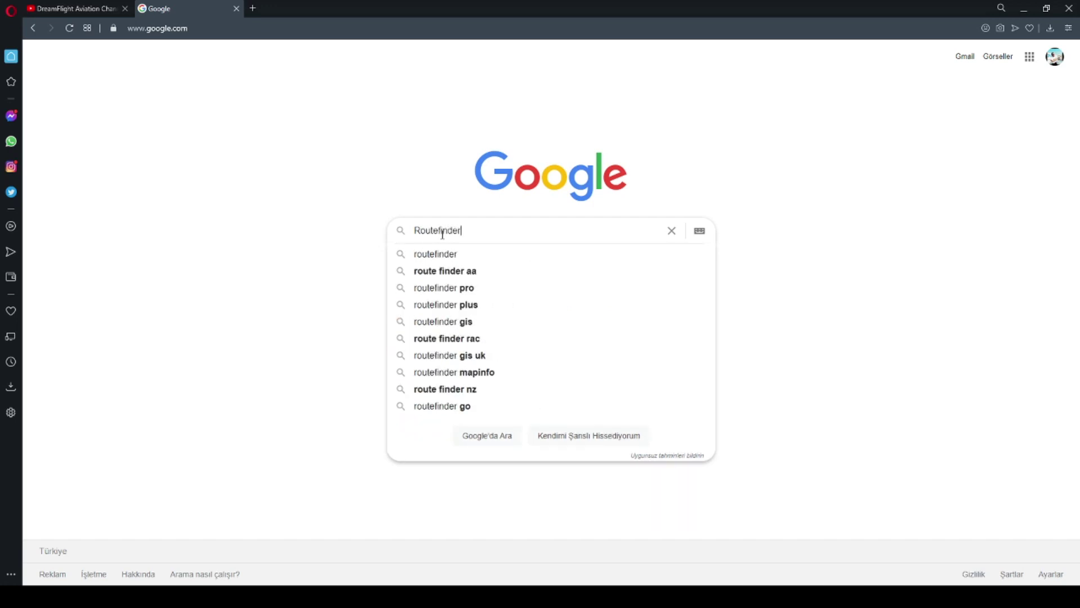
pyautogui.press('Return')
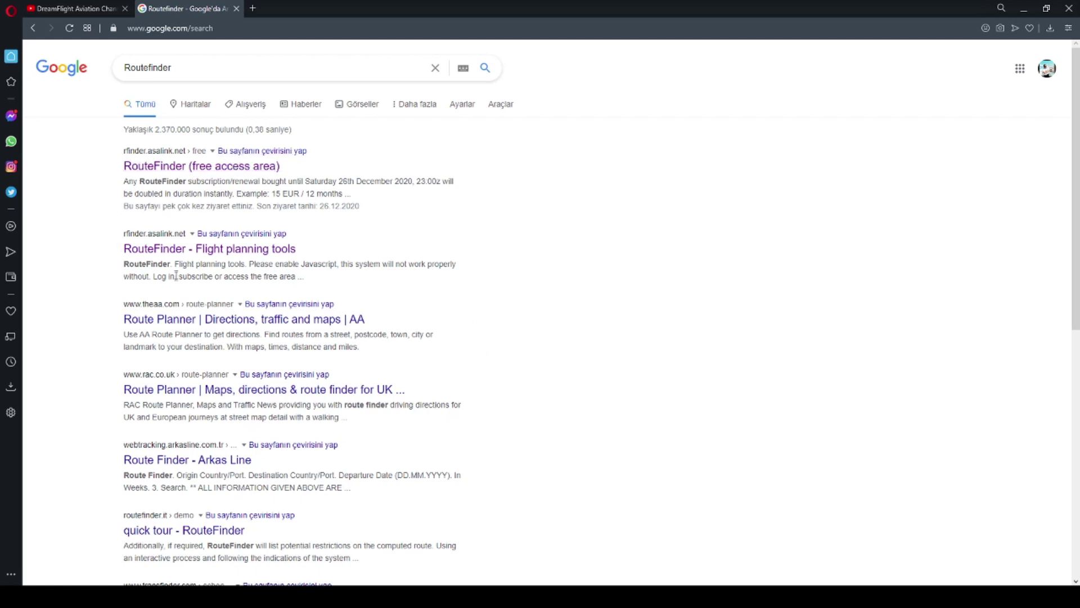
pyautogui.click(267, 251)
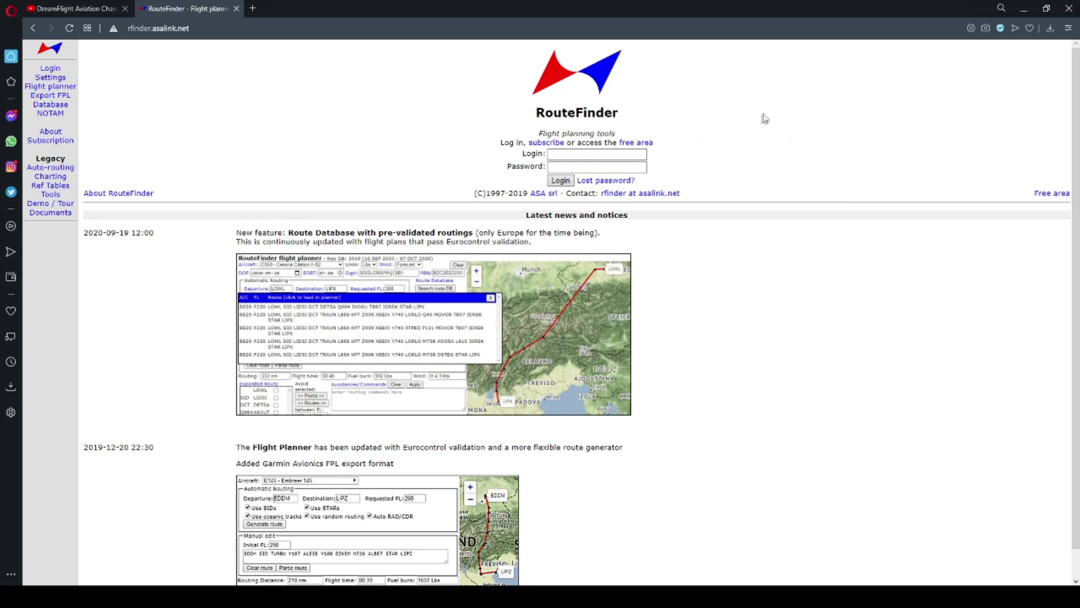
# View the RouteFinder subscription form, including its fees, and return to the RouteFinder home page.
pyautogui.click(610, 167)
pyautogui.click(457, 178)
pyautogui.click(535, 144)
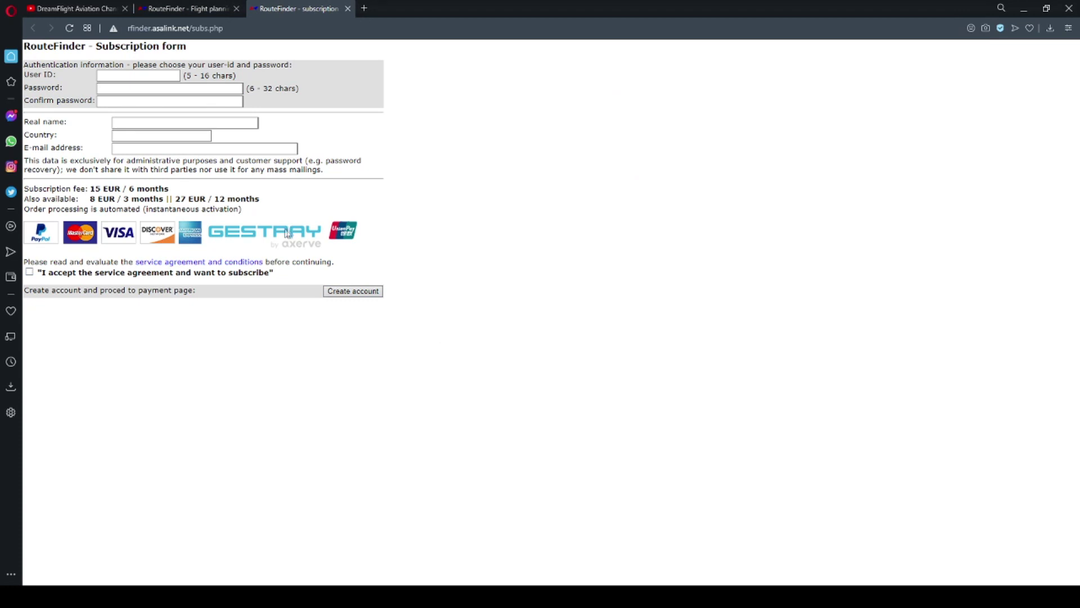
pyautogui.click(185, 9)
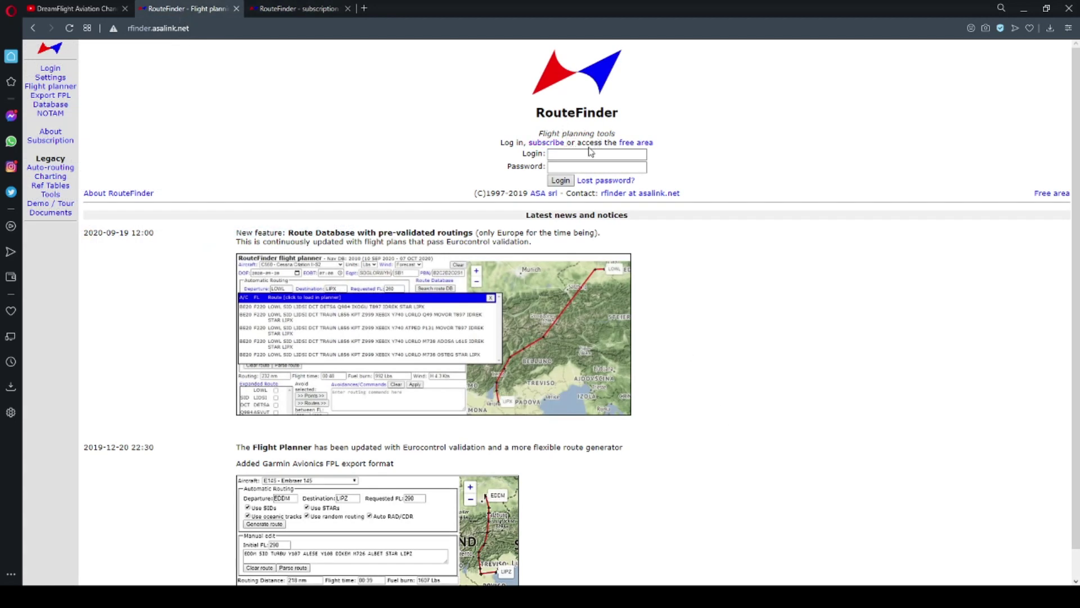
# Open the free access area of RouteFinder.
pyautogui.scroll(-1, 619, 154)
pyautogui.scroll(1, 619, 154)
pyautogui.click(644, 143)
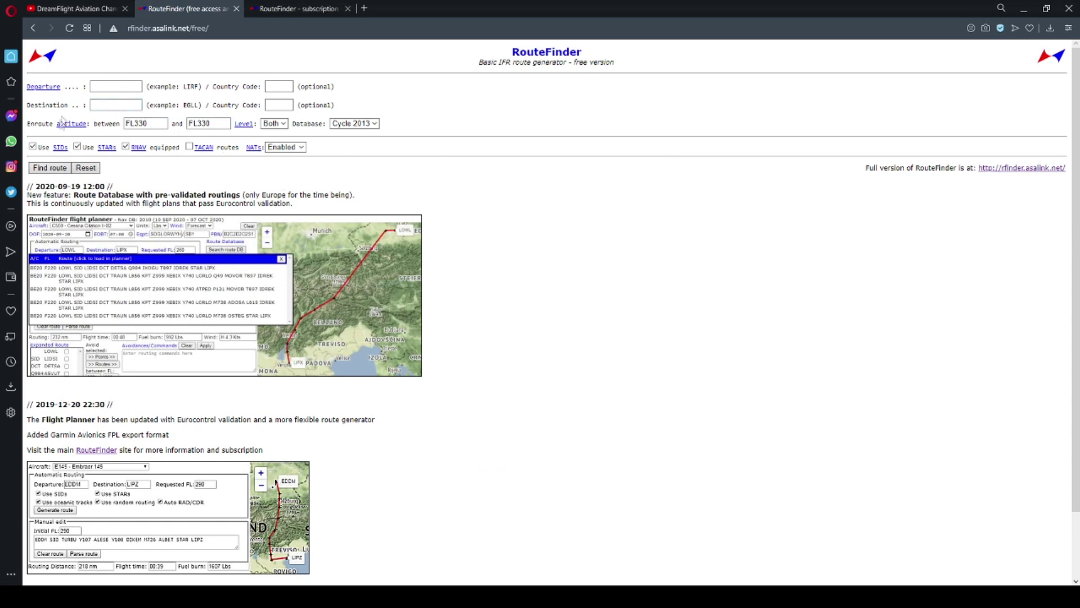
# Enter LTFM as the departure airport and LTFE as the destination airport.
pyautogui.click(116, 86)
pyautogui.write('LTFM')
pyautogui.press('Tab')
pyautogui.click(120, 86)
pyautogui.click(108, 107)
pyautogui.write('LTFE')
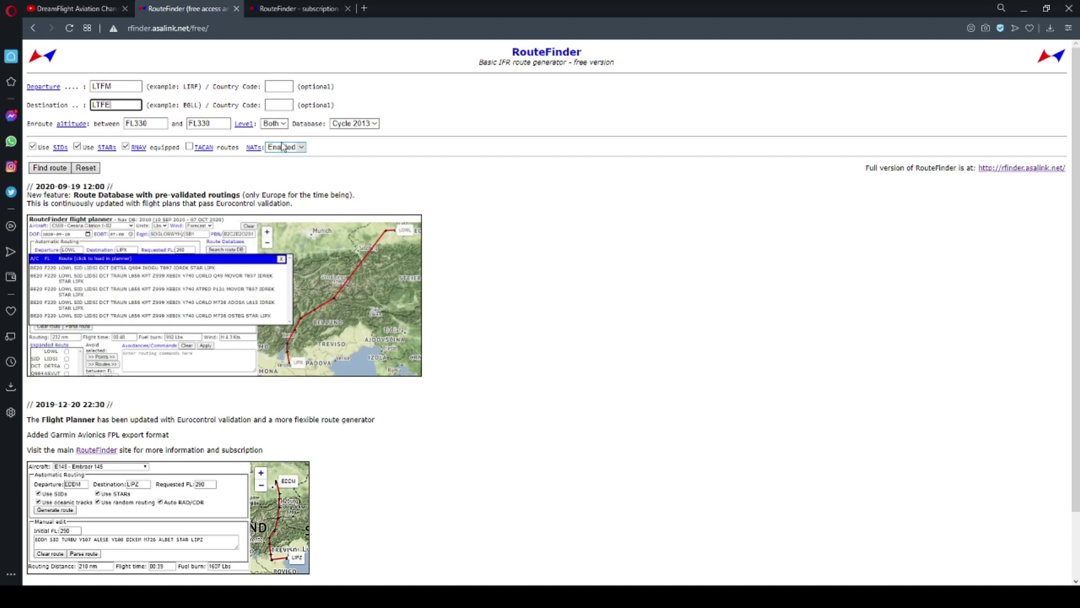
# Set the optional country code to LT for both the departure and the destination.
pyautogui.moveTo(212, 86); pyautogui.dragTo(367, 96)
pyautogui.click(244, 99)
pyautogui.click(369, 97)
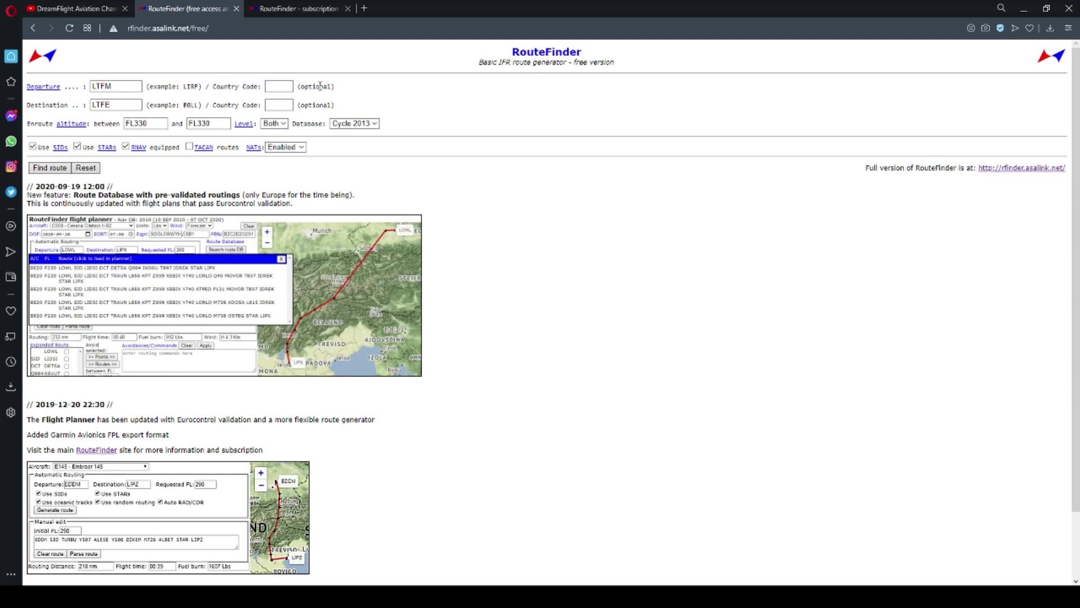
pyautogui.click(270, 88)
pyautogui.write('LT')
pyautogui.press('Tab')
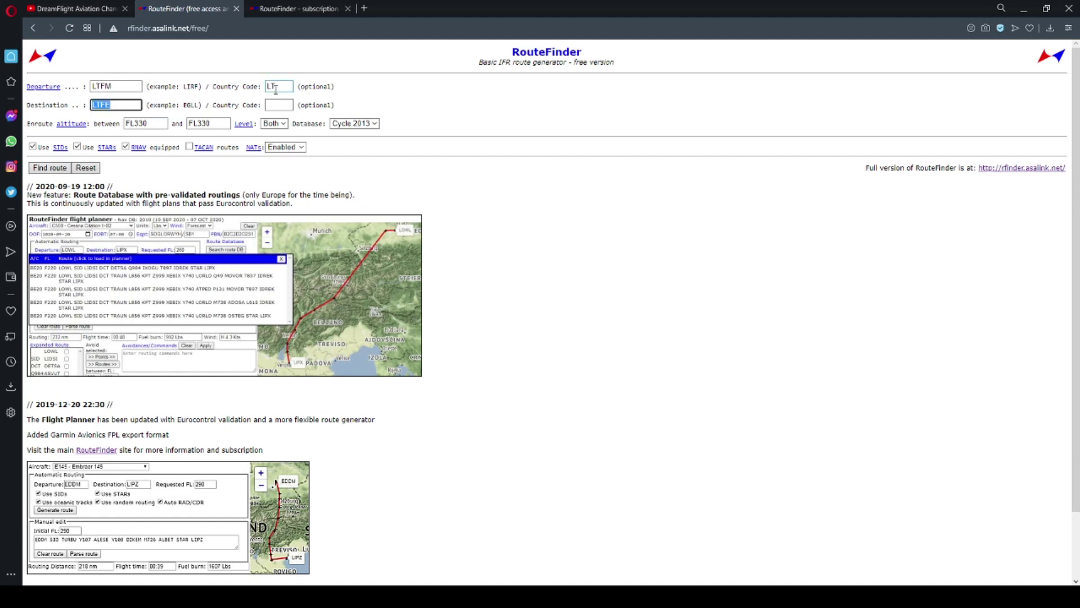
pyautogui.click(275, 104)
pyautogui.write('LT')
pyautogui.press('Tab')
pyautogui.press('Tab')
pyautogui.press('Tab')
pyautogui.press('Tab')
pyautogui.press('Tab')
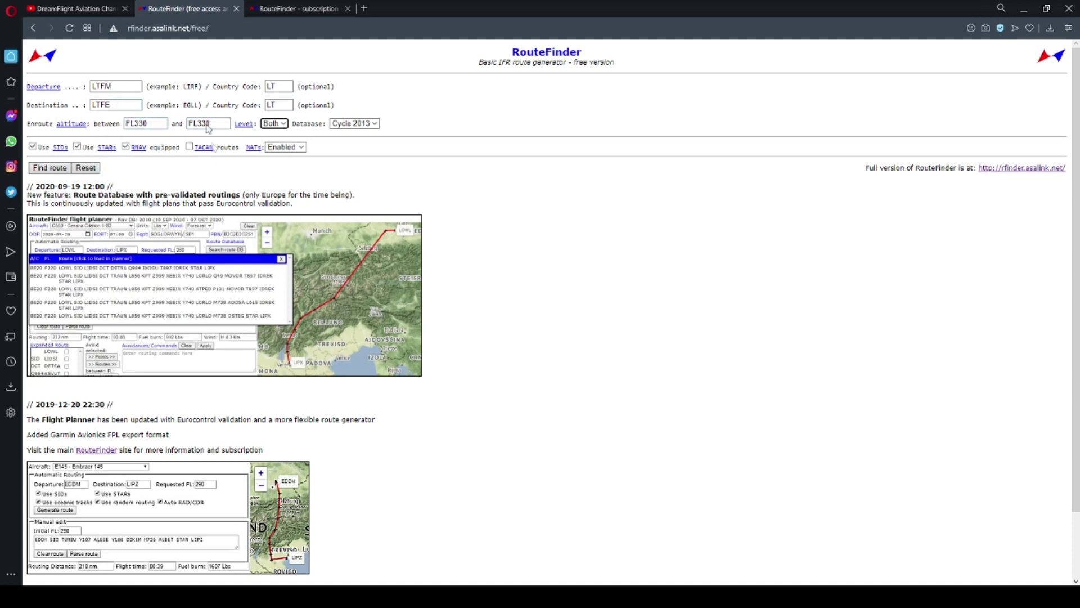
# Set the lower limit of the enroute altitude to FL250.
pyautogui.click(140, 124)
pyautogui.moveTo(155, 124); pyautogui.dragTo(133, 123)
pyautogui.click(225, 179)
pyautogui.moveTo(158, 124); pyautogui.dragTo(136, 124)
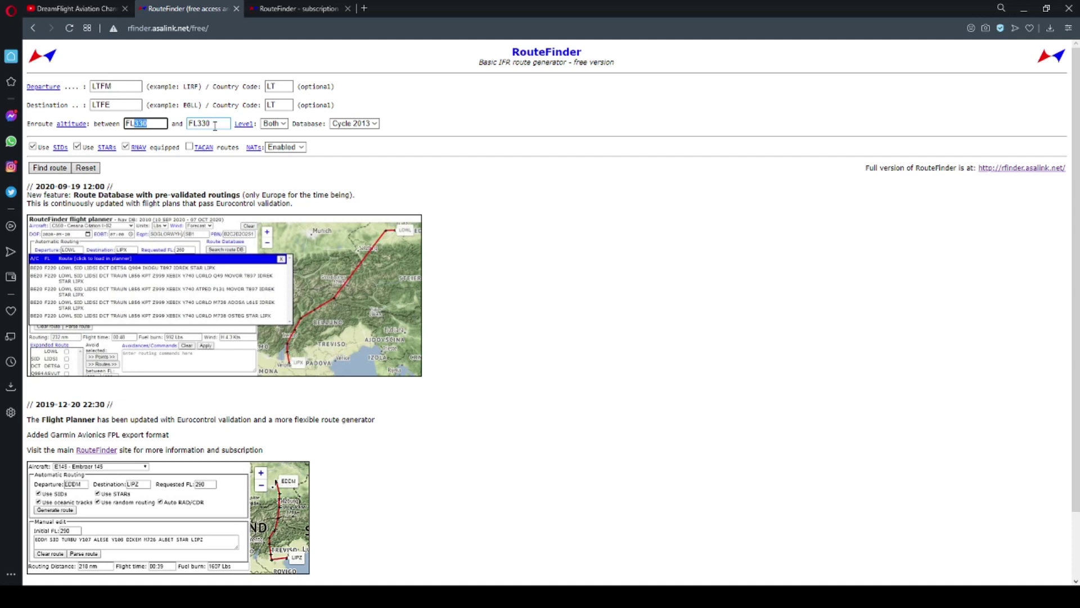
pyautogui.write('250')
# Check the available navigation database cycles and generate the route from LTFM to LTFE.
pyautogui.click(354, 124)
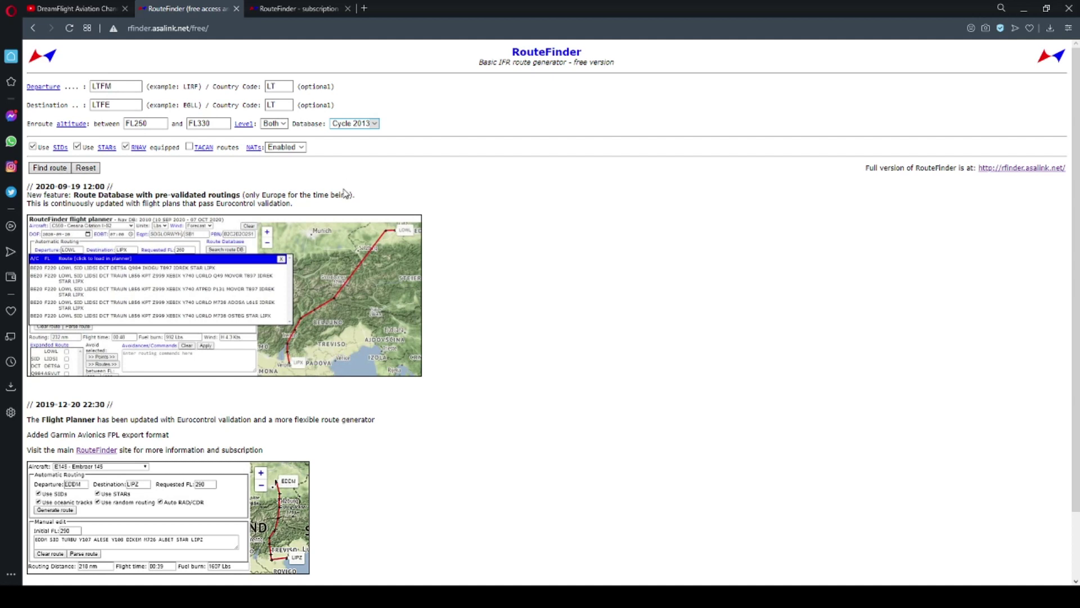
pyautogui.click(363, 194)
pyautogui.click(354, 123)
pyautogui.click(341, 179)
pyautogui.click(356, 193)
pyautogui.click(365, 125)
pyautogui.click(363, 186)
pyautogui.click(374, 124)
pyautogui.click(356, 160)
pyautogui.click(63, 174)
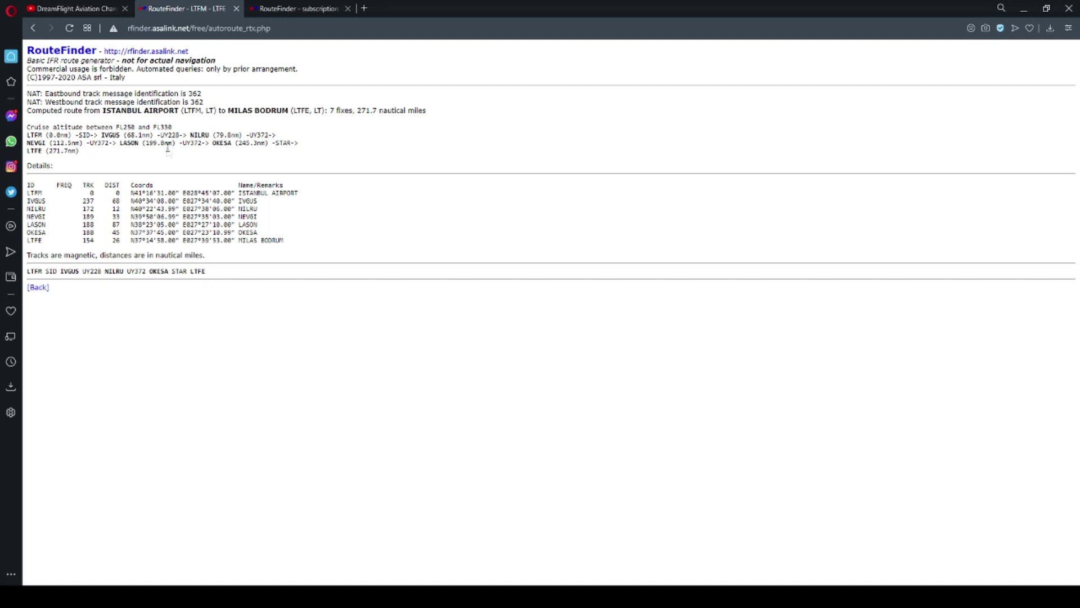
# Examine the computed route's details table, including the waypoint names, distances and coordinates.
pyautogui.moveTo(146, 143); pyautogui.dragTo(157, 143)
pyautogui.click(147, 146)
pyautogui.moveTo(28, 166); pyautogui.dragTo(55, 166)
pyautogui.moveTo(309, 248); pyautogui.dragTo(112, 200)
pyautogui.click(96, 225)
pyautogui.doubleClick(49, 209)
pyautogui.moveTo(129, 217); pyautogui.dragTo(179, 210)
pyautogui.click(231, 204)
pyautogui.click(232, 208)
pyautogui.moveTo(130, 193); pyautogui.dragTo(298, 194)
pyautogui.click(141, 216)
pyautogui.moveTo(127, 209); pyautogui.dragTo(245, 209)
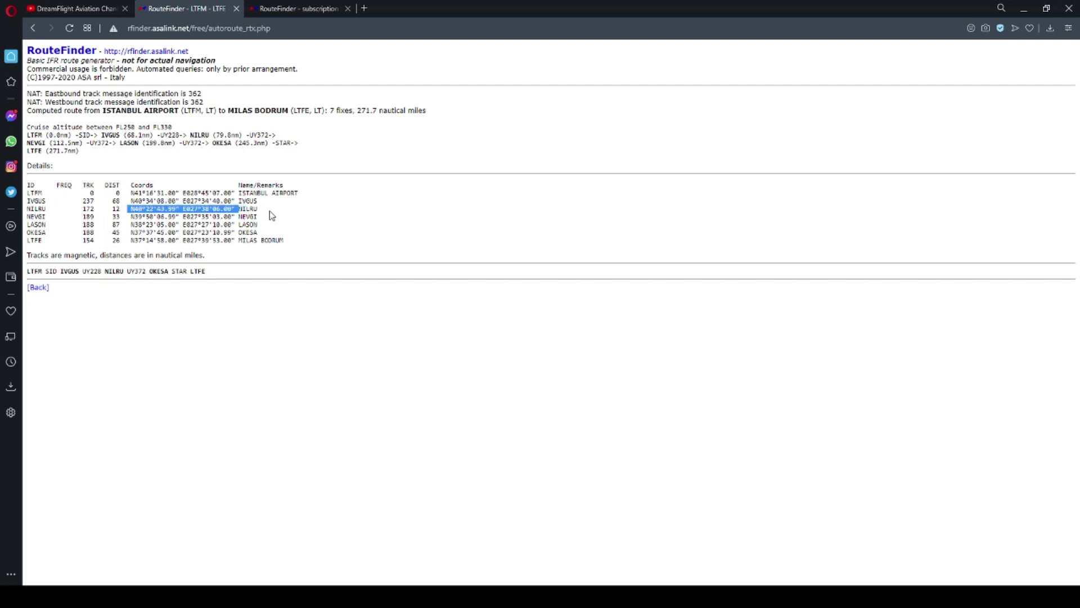
pyautogui.click(274, 255)
# Examine the summary route string, including its waypoints, airways and the SID and STAR entries.
pyautogui.moveTo(63, 270); pyautogui.dragTo(149, 271)
pyautogui.click(257, 297)
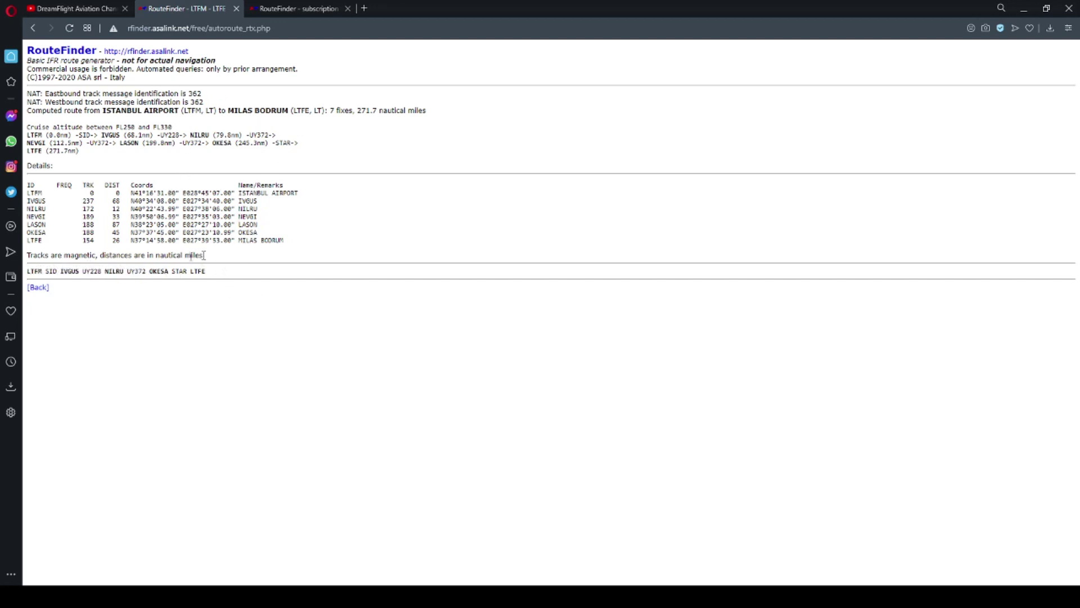
pyautogui.moveTo(27, 270); pyautogui.dragTo(54, 271)
pyautogui.click(122, 317)
pyautogui.moveTo(59, 271); pyautogui.dragTo(178, 274)
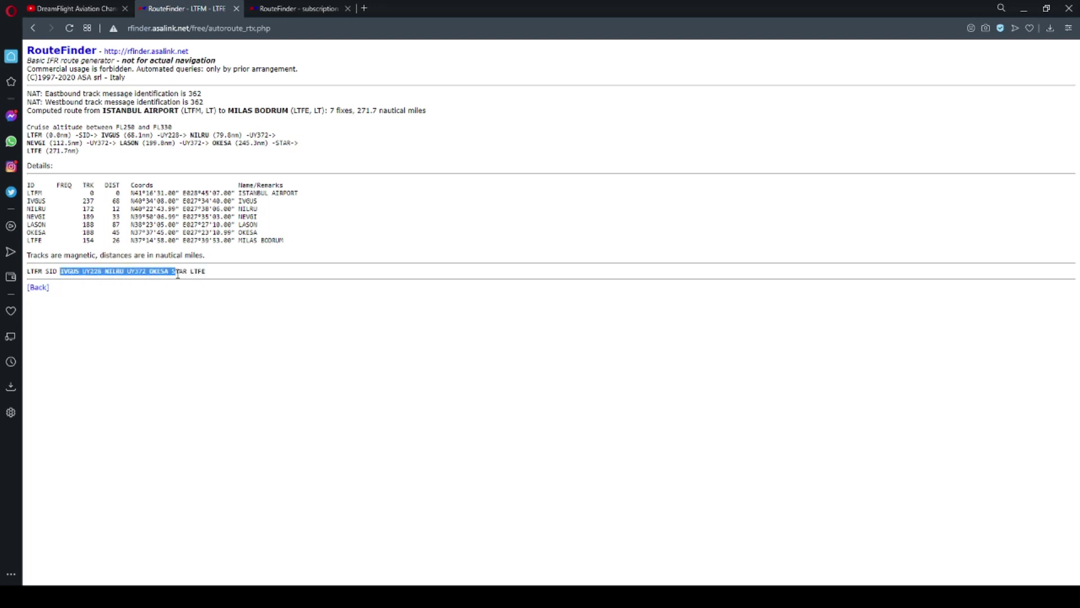
pyautogui.doubleClick(49, 274)
pyautogui.click(167, 295)
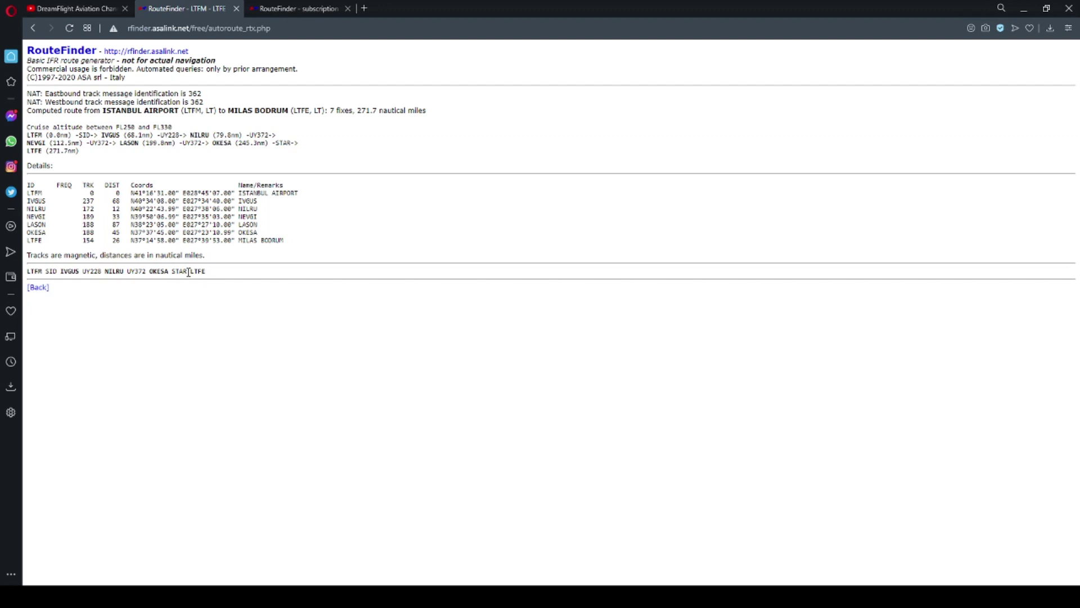
pyautogui.doubleClick(52, 272)
pyautogui.click(159, 301)
pyautogui.doubleClick(179, 271)
pyautogui.click(243, 336)
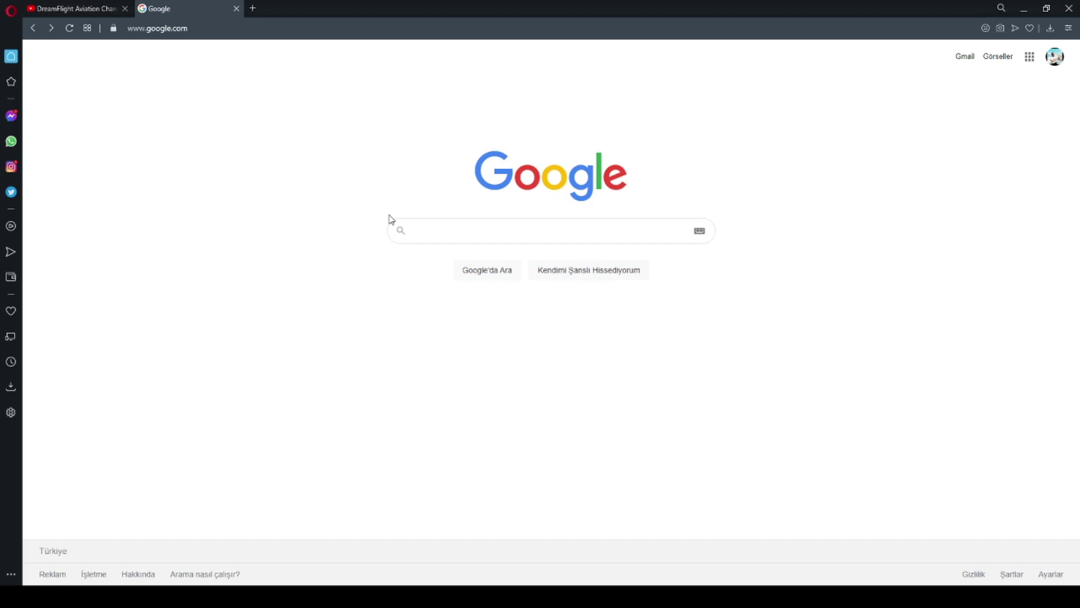
# Search Google for "simbrief.com" and open the SimBrief website.
pyautogui.click(420, 223)
pyautogui.write('simbrief.com')
pyautogui.press('Return')
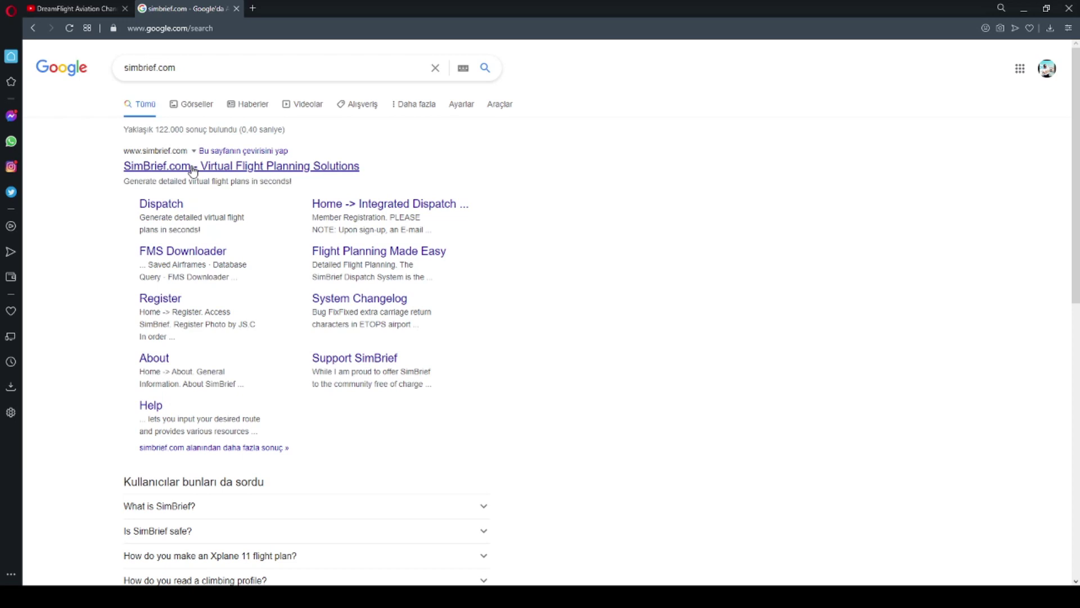
pyautogui.click(193, 167)
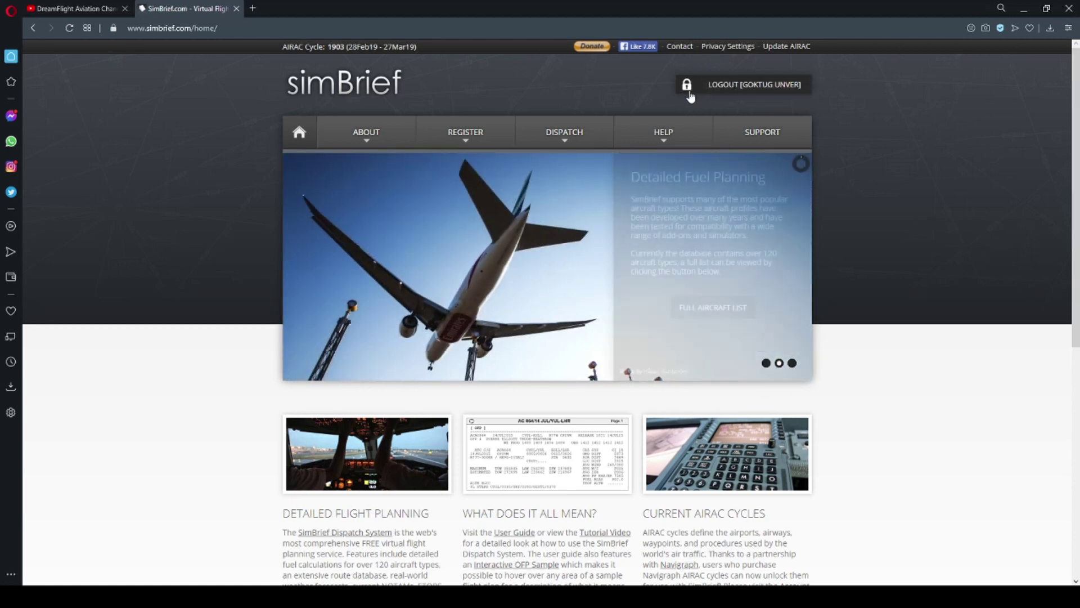
# Open SimBrief's dispatch system and create a new flight.
pyautogui.moveTo(458, 133)
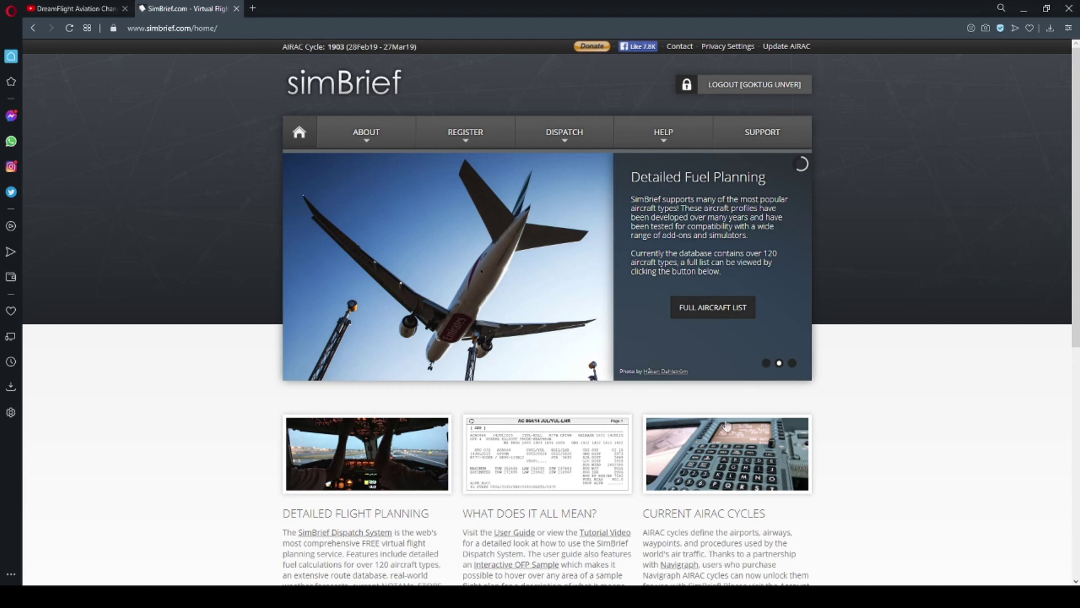
pyautogui.moveTo(563, 144)
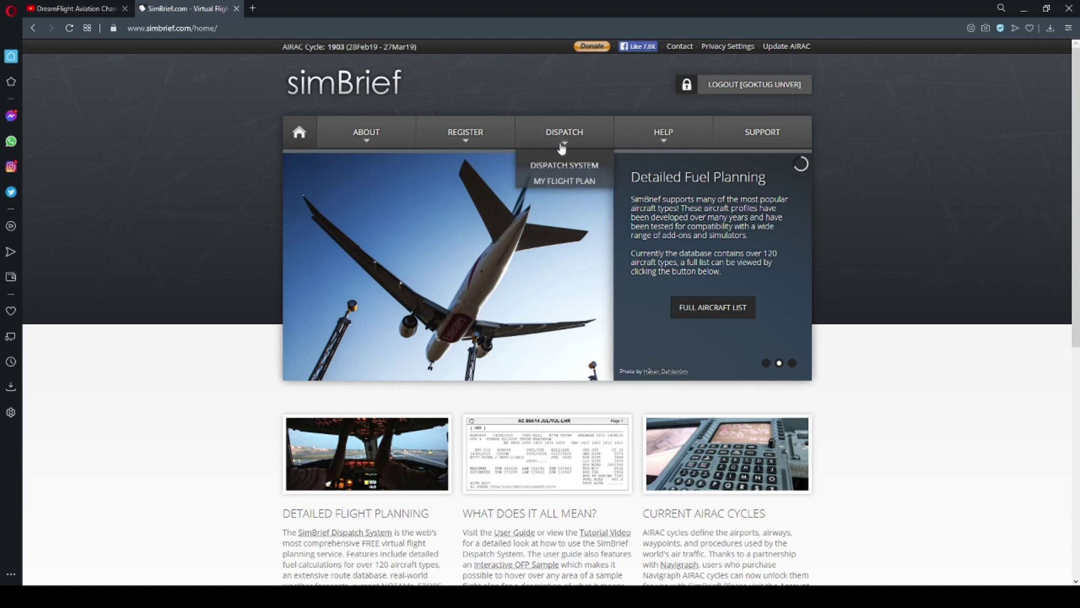
pyautogui.click(549, 167)
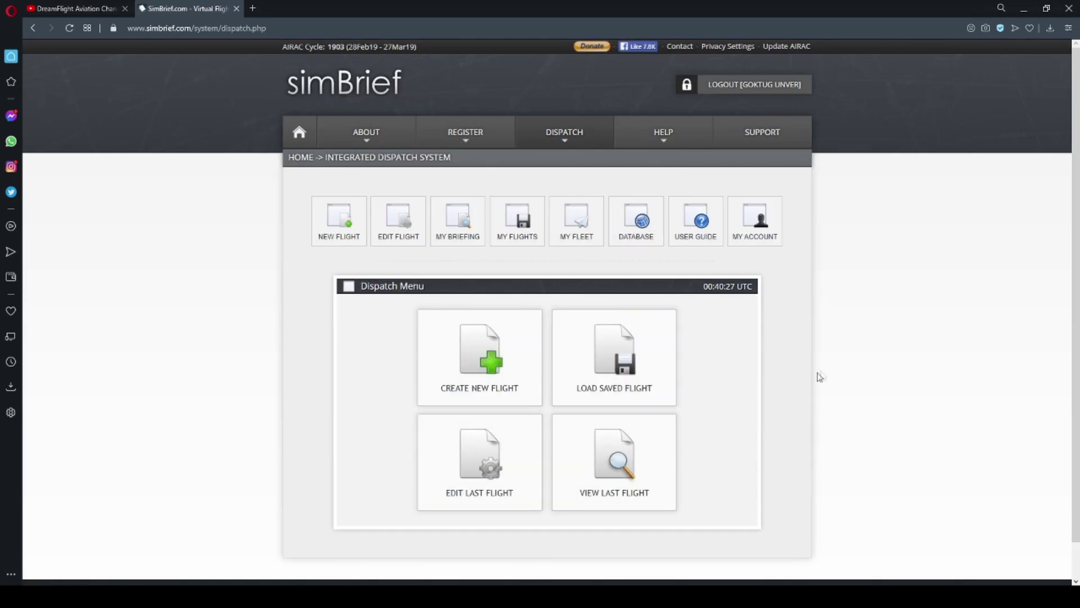
pyautogui.scroll(-1, 810, 376)
pyautogui.click(476, 329)
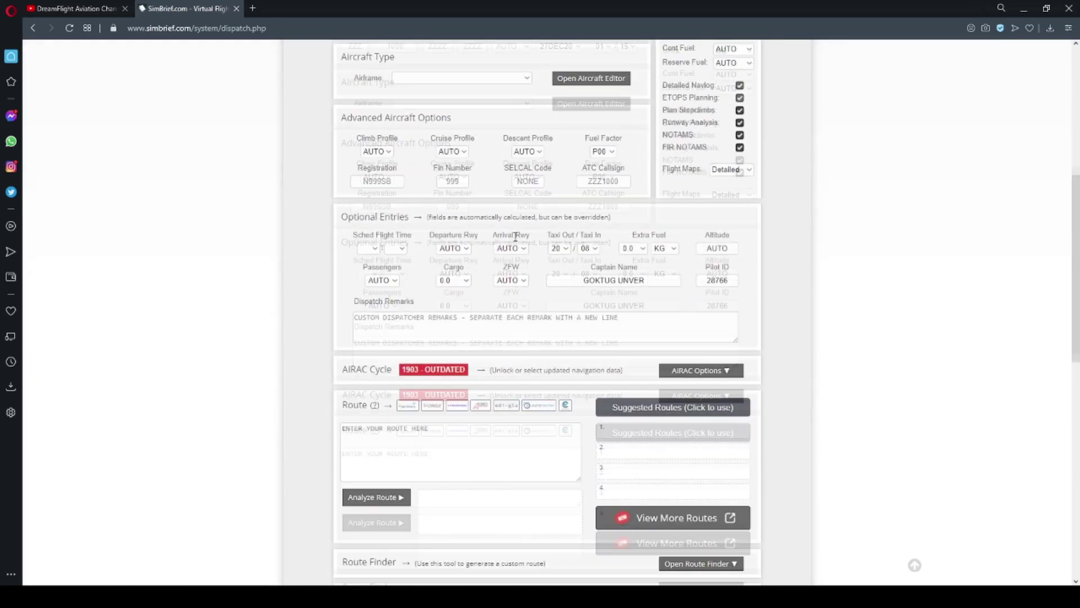
# Enter DF as the airline and 225 as the flight number in the flight info.
pyautogui.scroll(2, 516, 241)
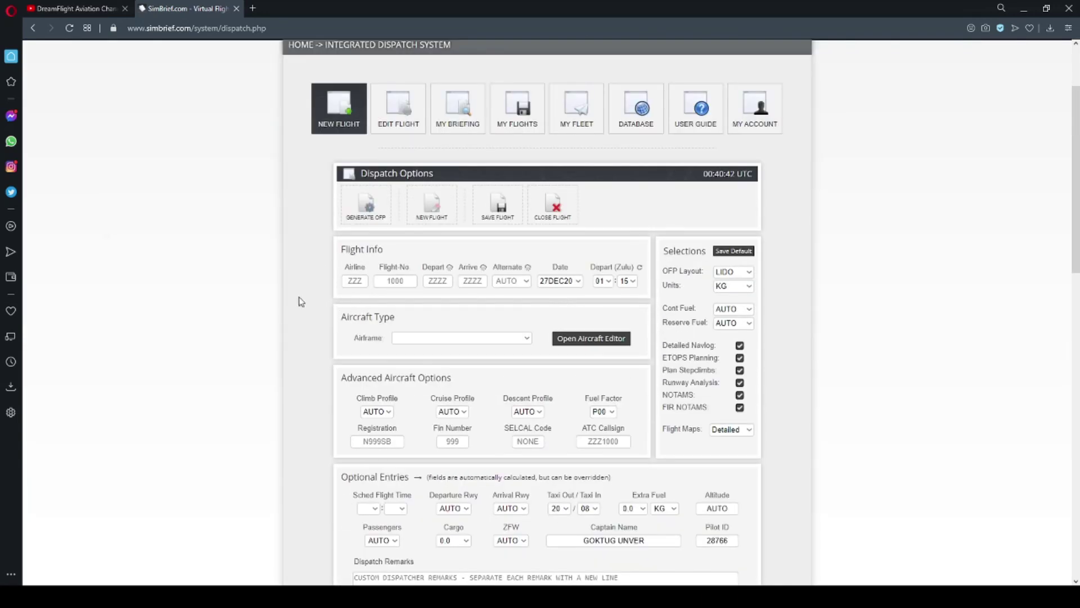
pyautogui.scroll(-1, 297, 298)
pyautogui.click(351, 224)
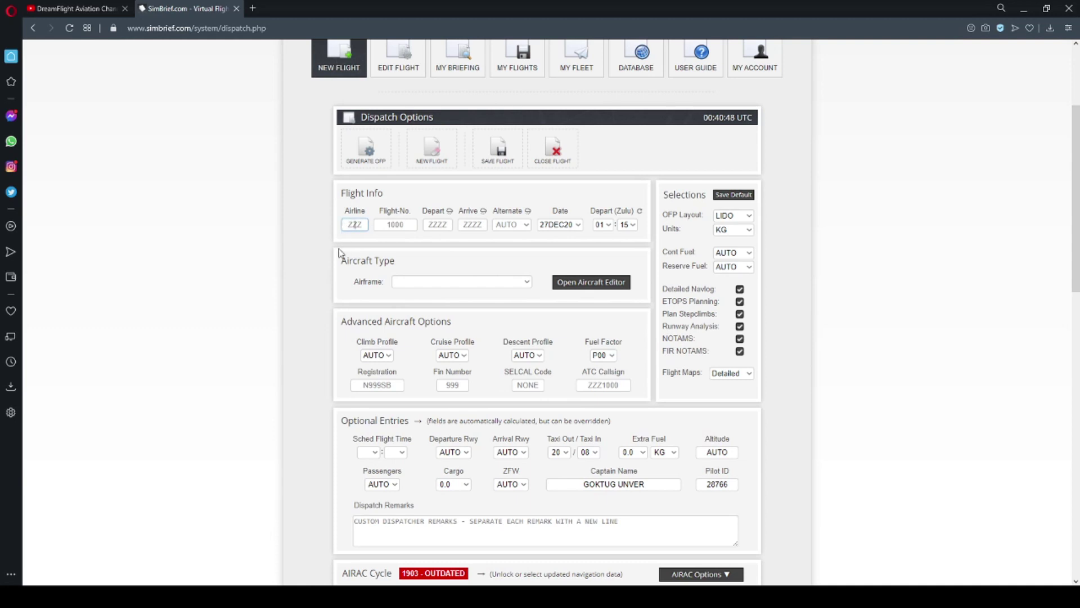
pyautogui.write('DF')
pyautogui.press('Tab')
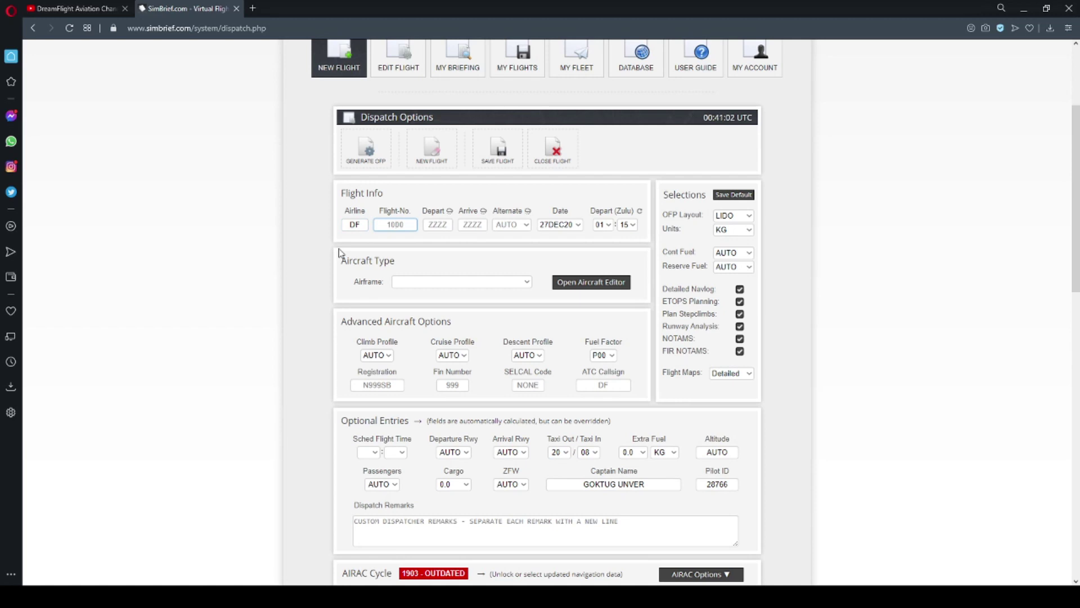
pyautogui.write('225')
pyautogui.press('Tab')
# Enter LTFM as the departure airport and LTFE as the arrival airport in the flight info.
pyautogui.write('LTF')
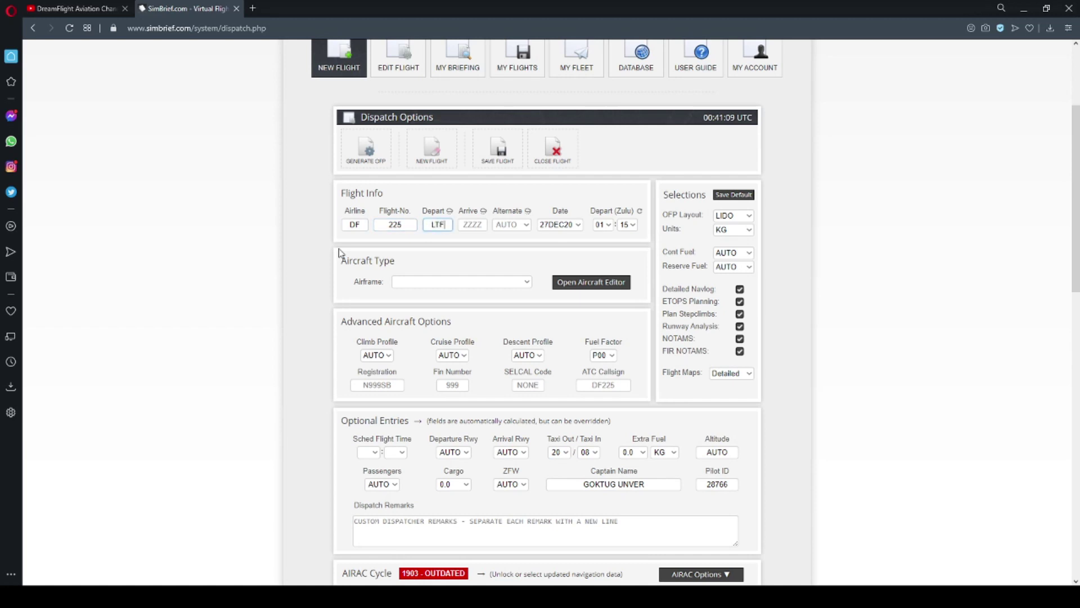
pyautogui.write('M')
pyautogui.press('Tab')
pyautogui.write('LTFE')
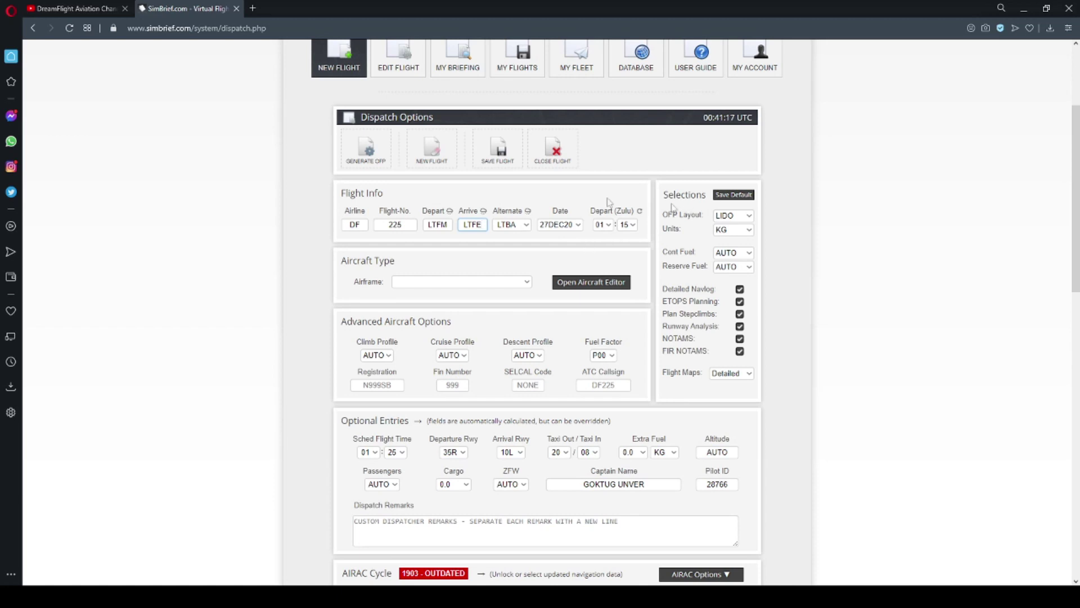
# Review the alternate airport choices, keep LTBA, and set the departure to 01JAN21 at 04:15 Zulu.
pyautogui.doubleClick(497, 210)
pyautogui.click(494, 253)
pyautogui.click(437, 224)
pyautogui.click(474, 241)
pyautogui.click(526, 225)
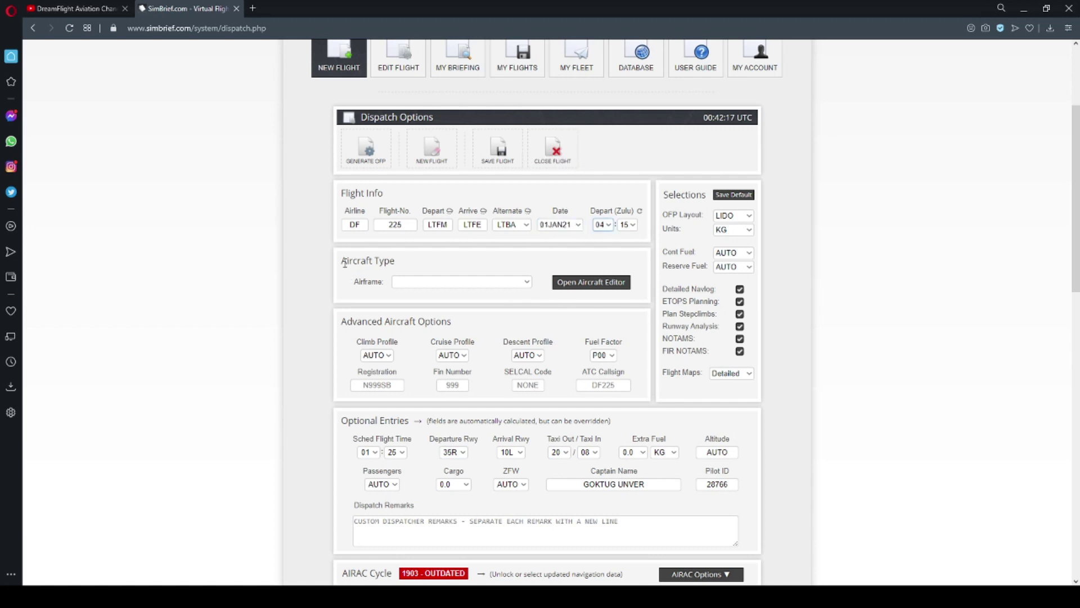
# Choose B738 - B737-800 as the airframe for the flight.
pyautogui.moveTo(341, 260); pyautogui.dragTo(410, 268)
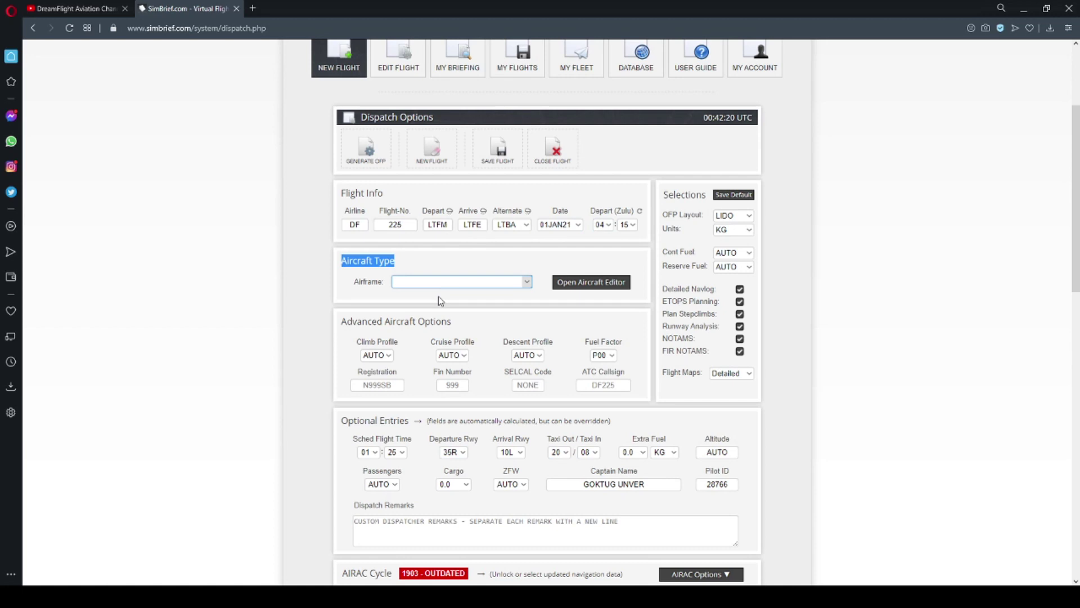
pyautogui.write('B734')
pyautogui.write('BBJ2')
pyautogui.write('B738 - B737-800')
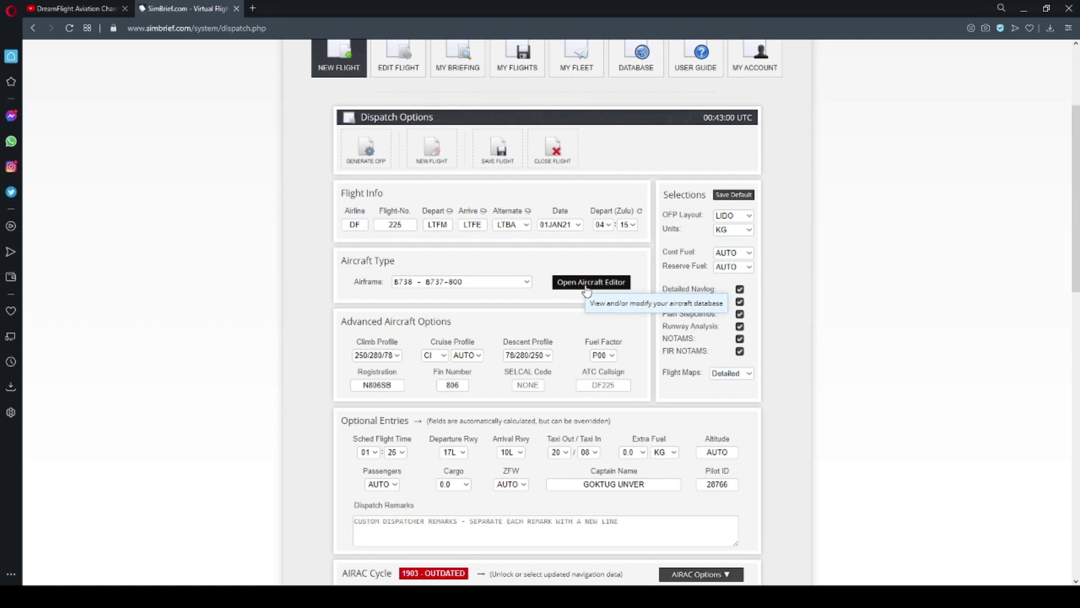
# Set the ATC callsign to DF2XT and select the text of the aircraft registration.
pyautogui.scroll(-1, 506, 281)
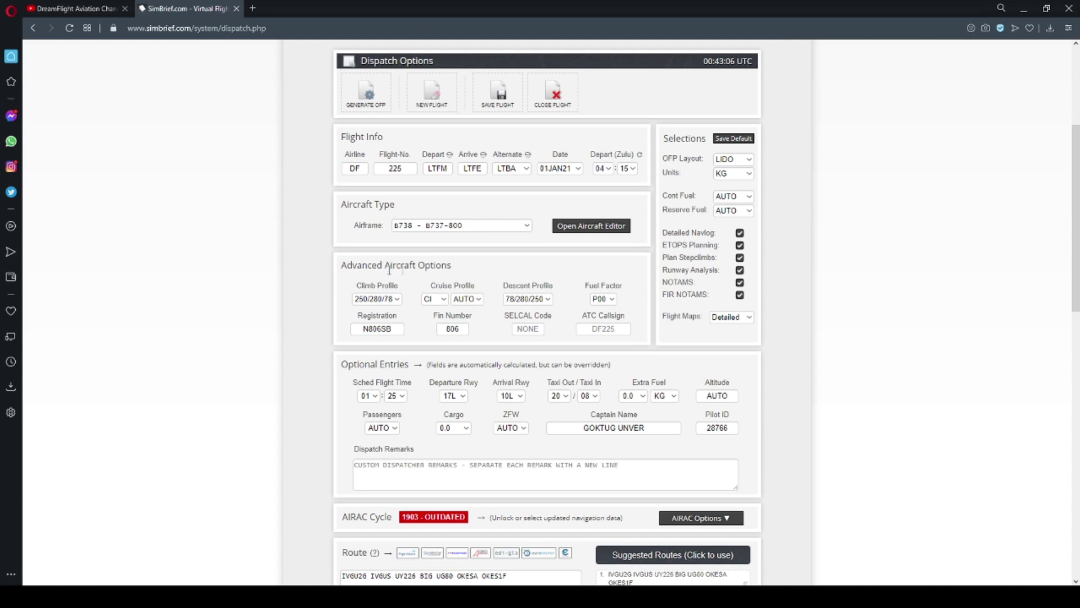
pyautogui.click(604, 329)
pyautogui.write('DF2X1')
pyautogui.click(633, 343)
pyautogui.click(400, 331)
pyautogui.moveTo(397, 330); pyautogui.dragTo(363, 333)
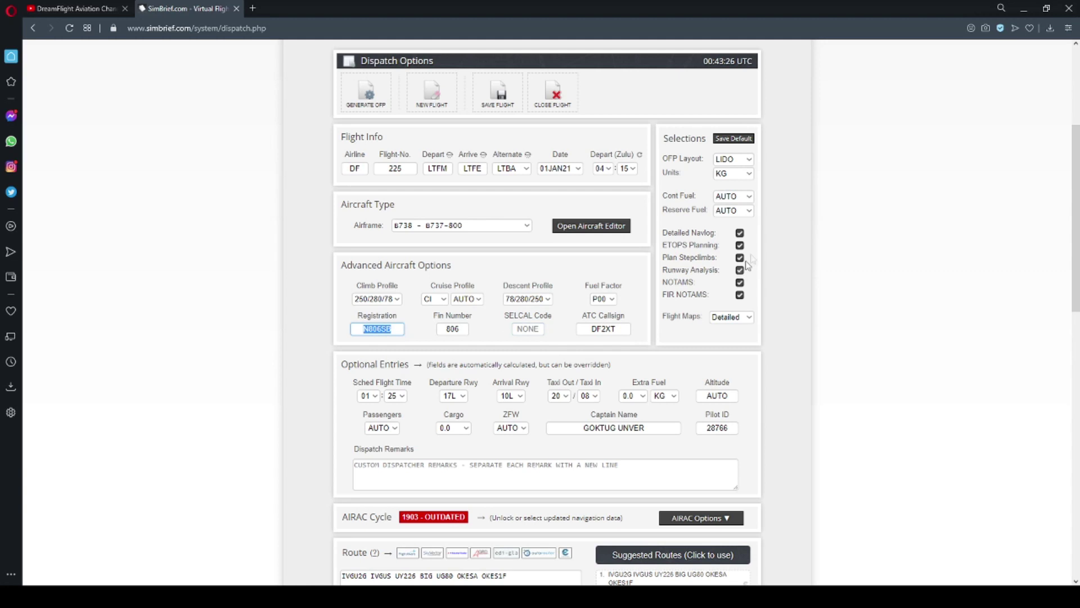
# Set the flight plan units to LBS and keep the OFP layout at LIDO.
pyautogui.click(692, 185)
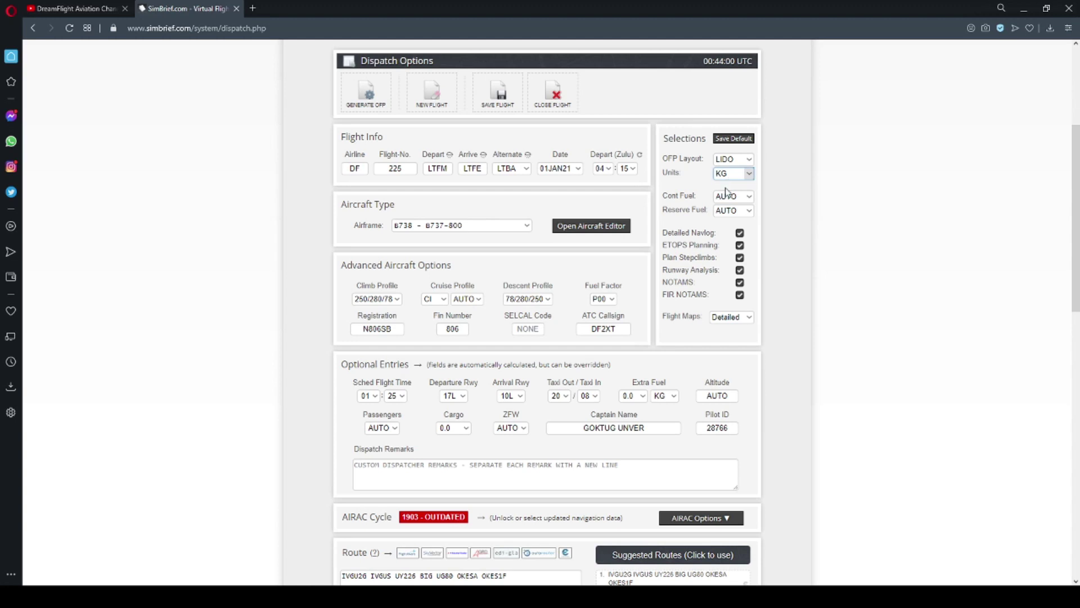
pyautogui.press('Down')
pyautogui.hotkey('shift', 'Tab')
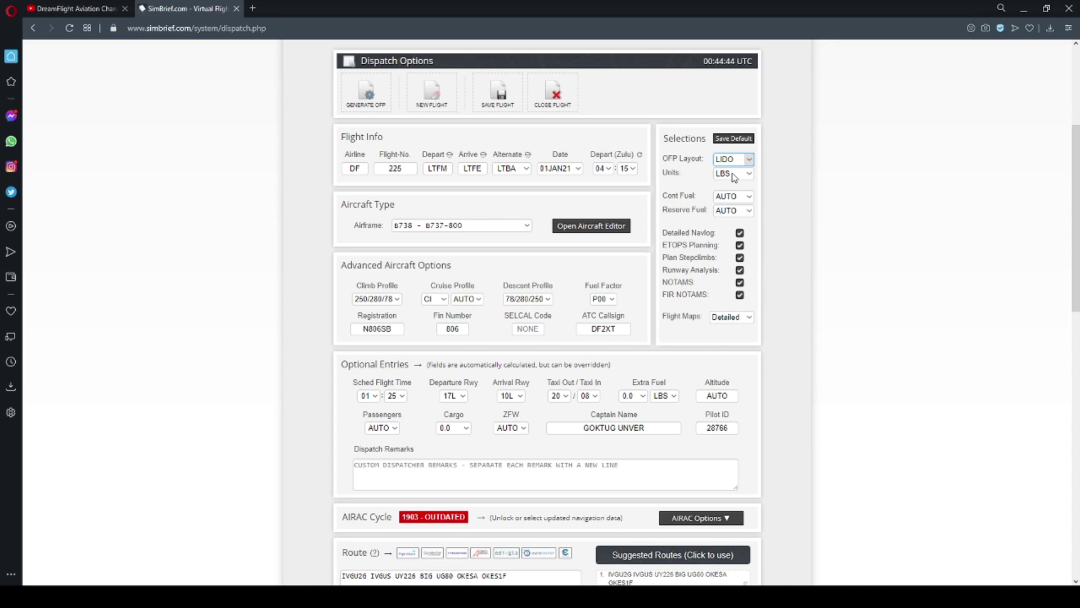
# Review the optional entries, including the runways, passengers, cargo, captain name, pilot ID and dispatch remarks.
pyautogui.scroll(-4, 490, 236)
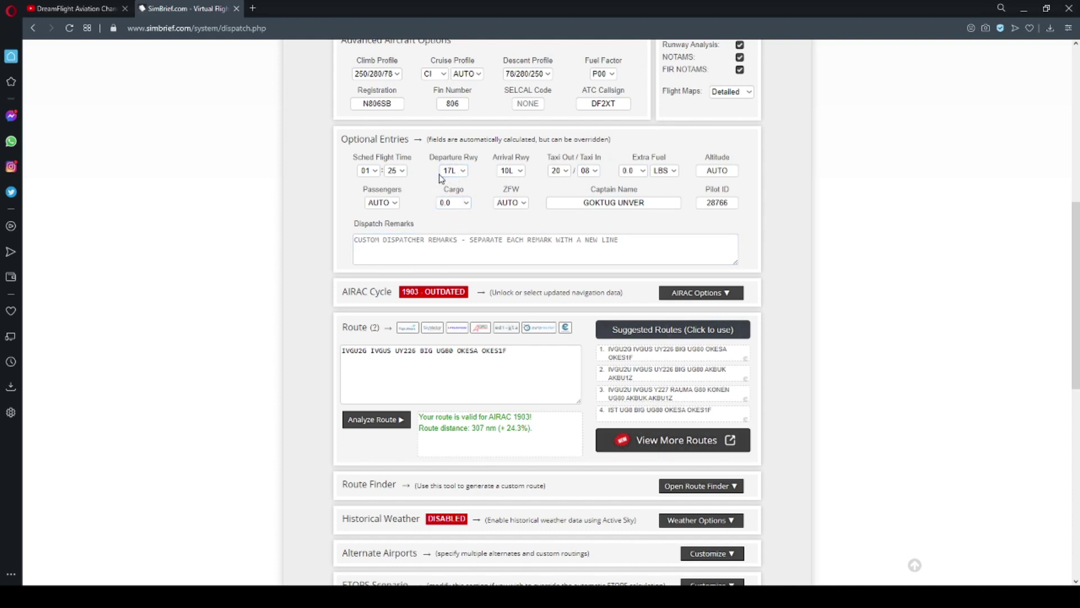
pyautogui.click(508, 171)
pyautogui.press('Down')
pyautogui.scroll(7, 504, 179)
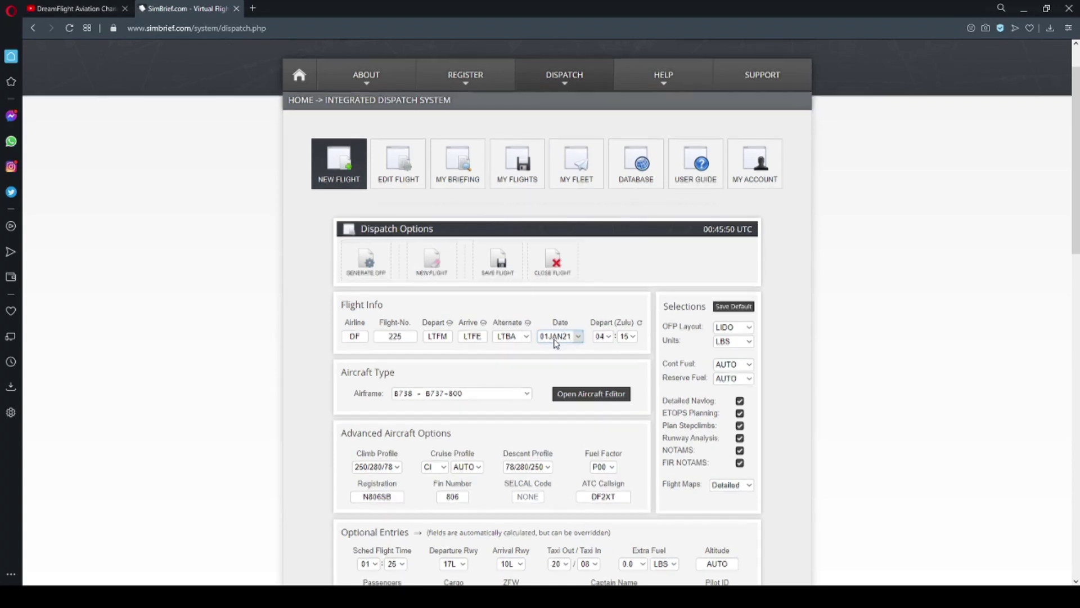
pyautogui.scroll(-5, 551, 346)
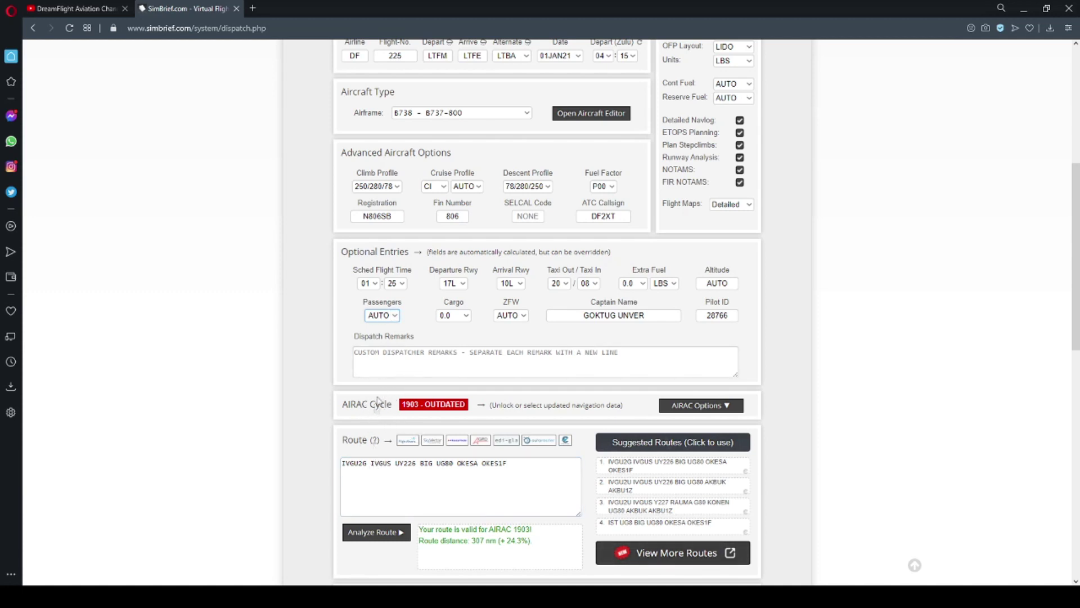
pyautogui.press('Tab')
pyautogui.moveTo(563, 316); pyautogui.dragTo(647, 315)
pyautogui.click(374, 354)
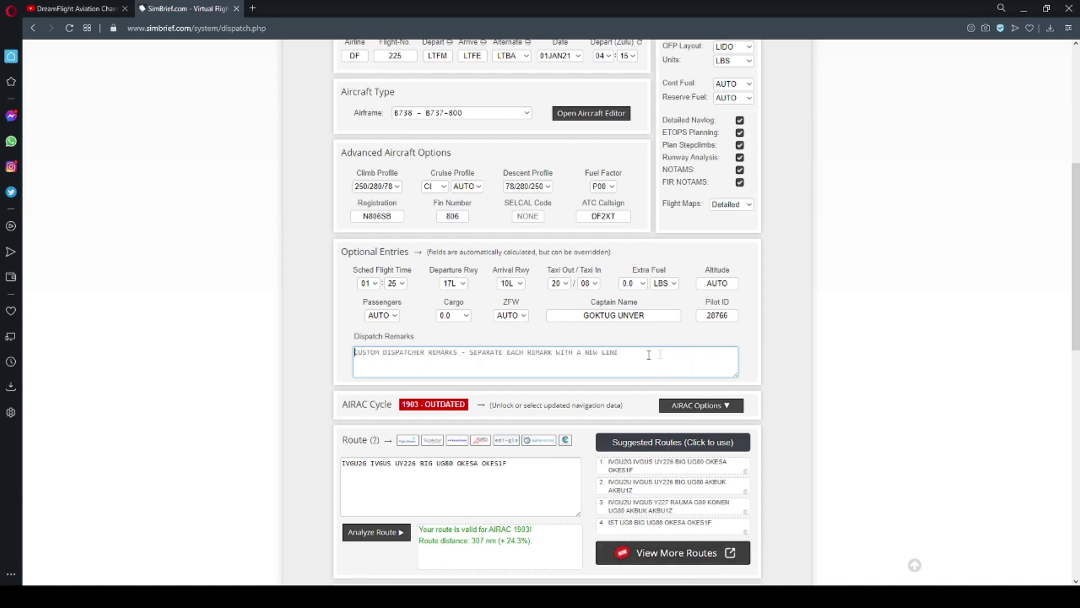
pyautogui.scroll(-1, 749, 322)
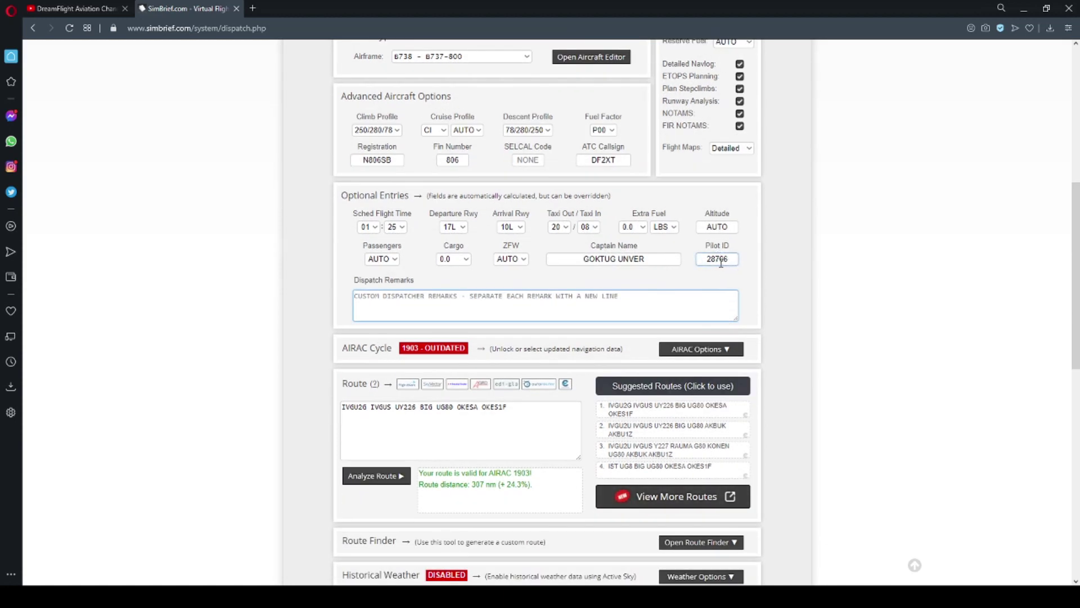
pyautogui.scroll(-2, 679, 275)
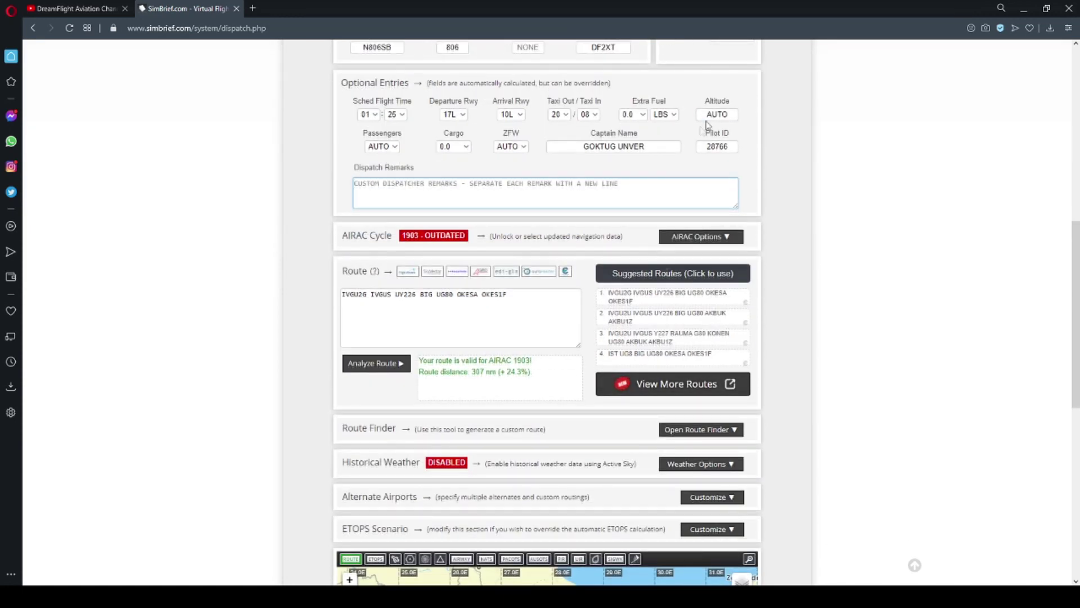
pyautogui.scroll(-1, 440, 228)
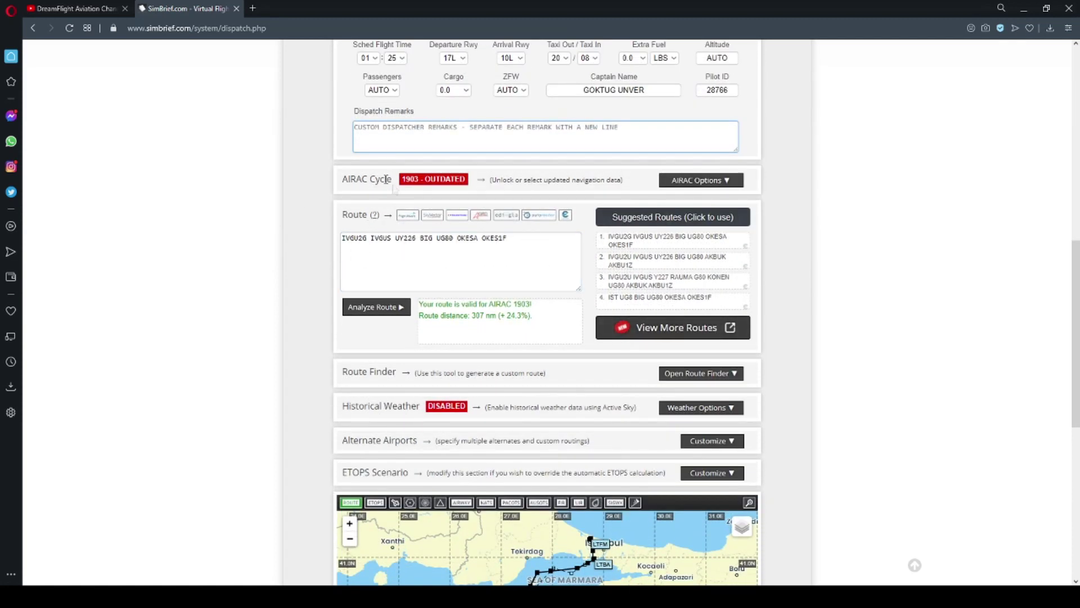
# Expand the AIRAC cycle options, try to choose another AIRAC cycle, and dismiss the alert.
pyautogui.moveTo(326, 178); pyautogui.dragTo(495, 172)
pyautogui.click(331, 167)
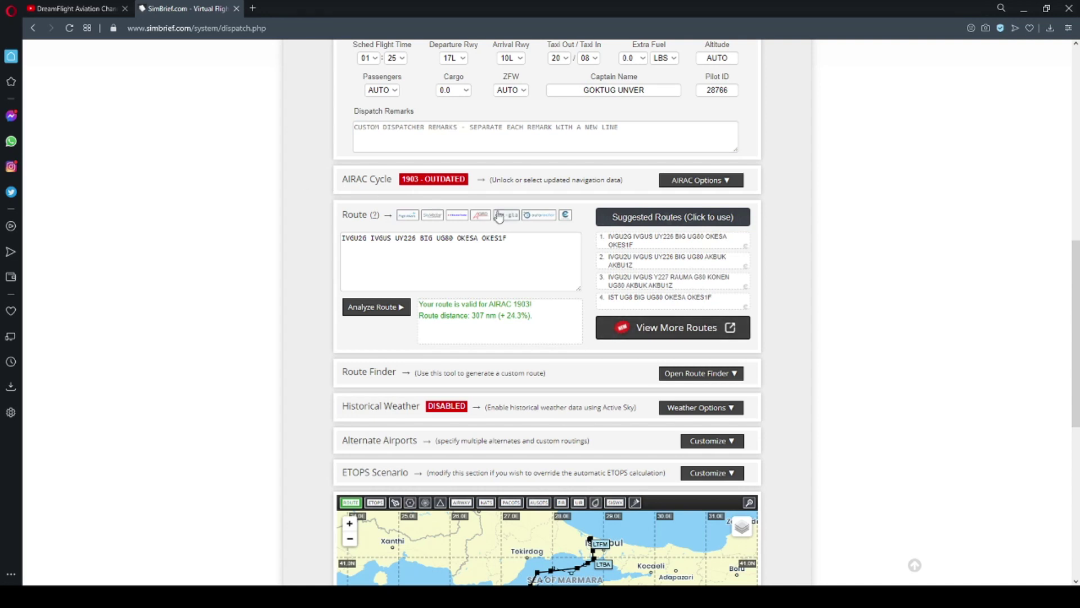
pyautogui.moveTo(347, 179); pyautogui.dragTo(397, 179)
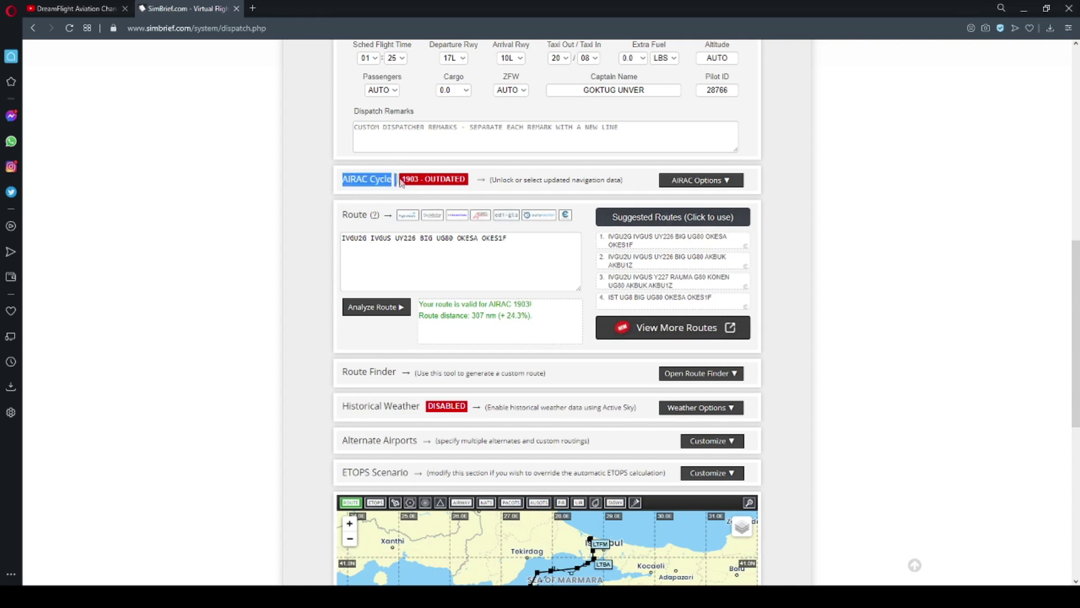
pyautogui.click(318, 185)
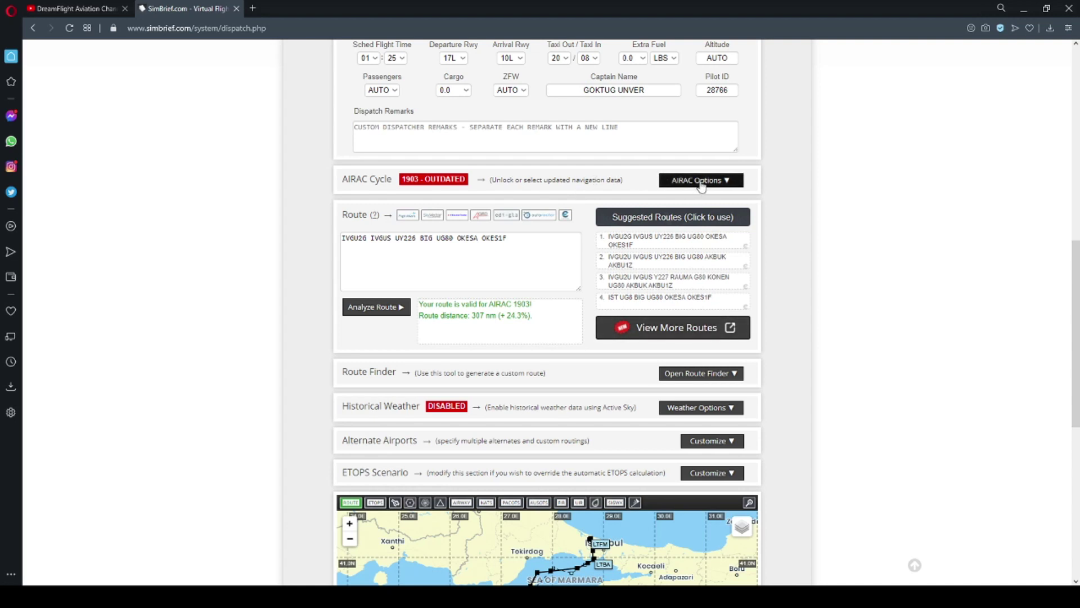
pyautogui.click(679, 185)
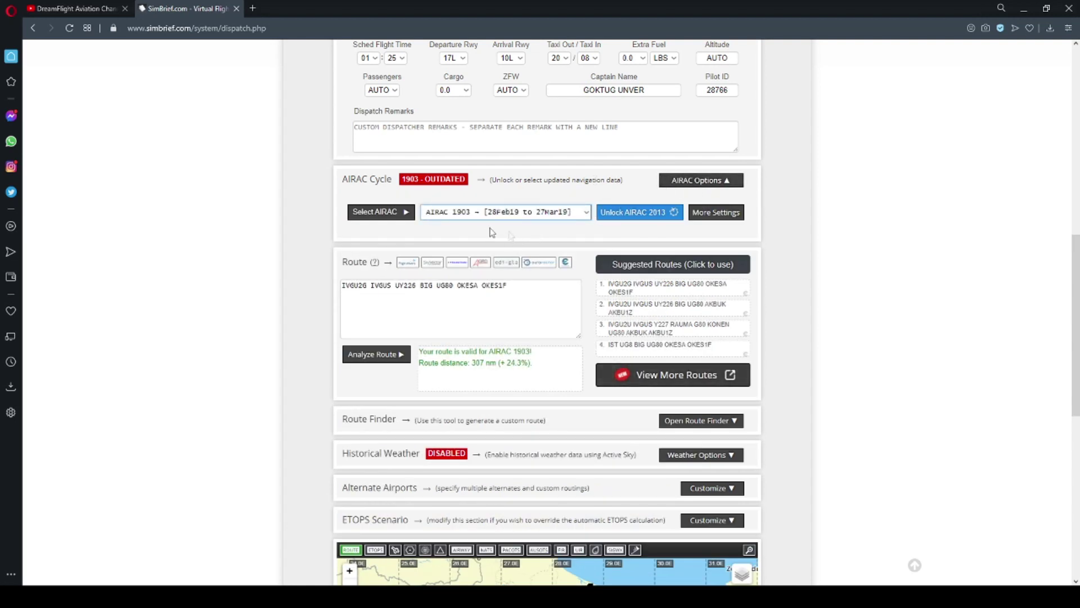
pyautogui.click(453, 218)
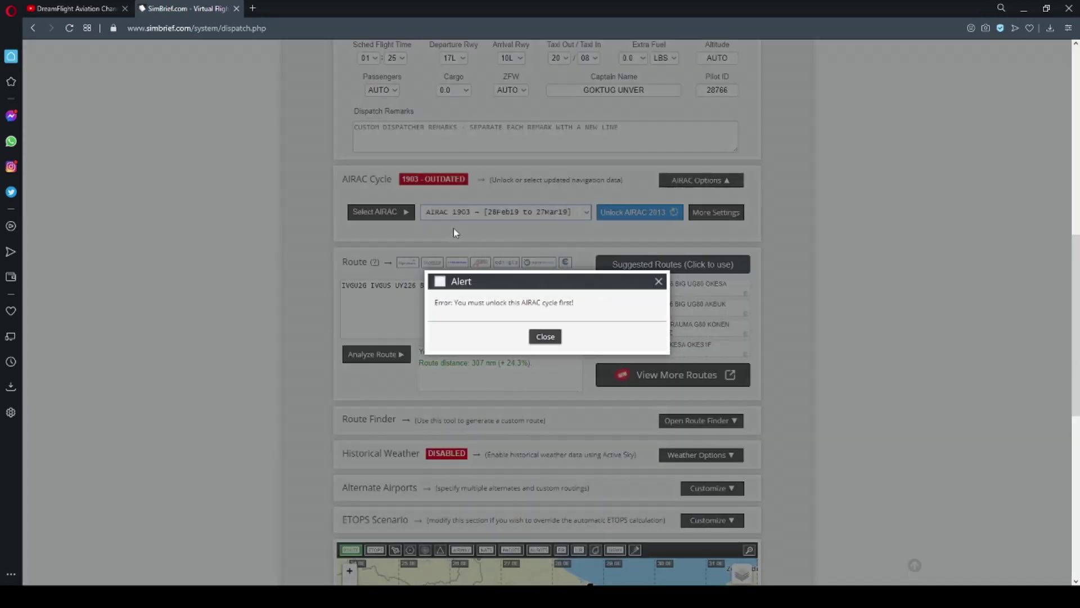
pyautogui.click(545, 337)
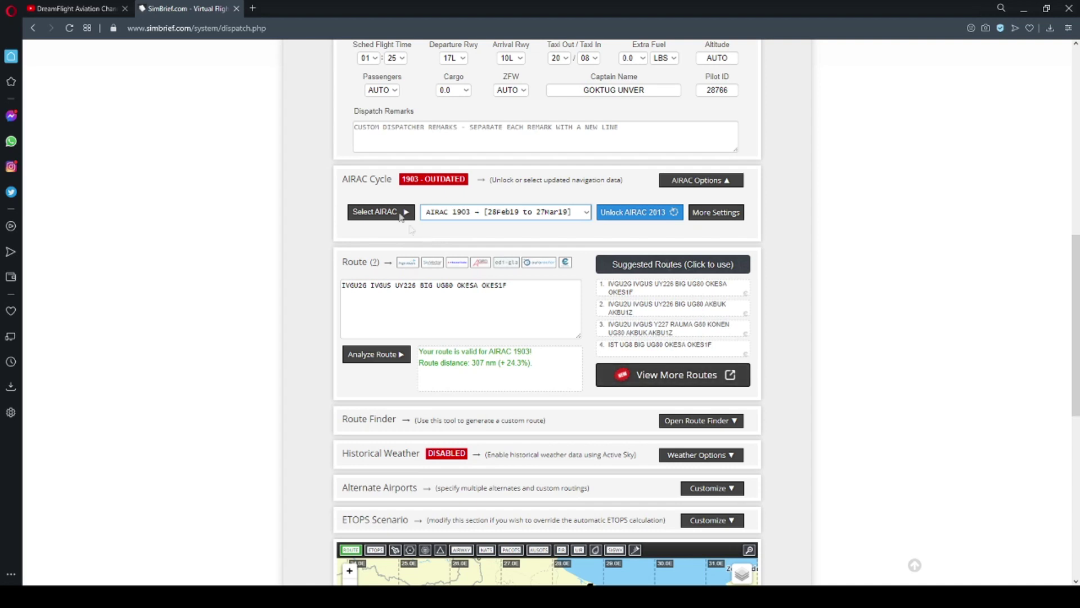
# Analyze the entered route IVGU2G IVGUS UY226 BIG UG80 OKESA OKES1F.
pyautogui.scroll(-1, 458, 231)
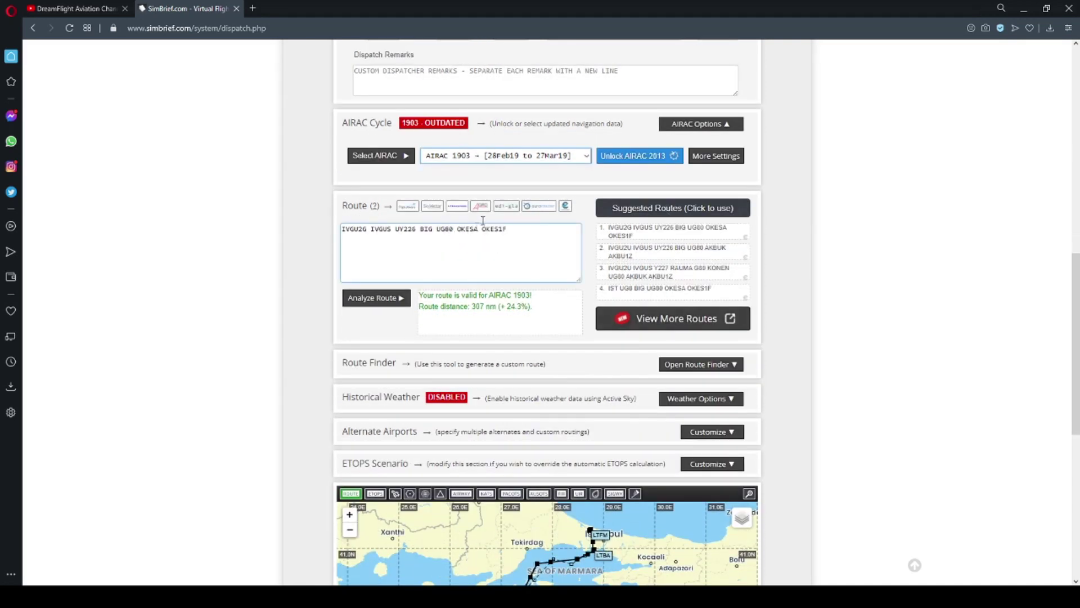
pyautogui.click(521, 233)
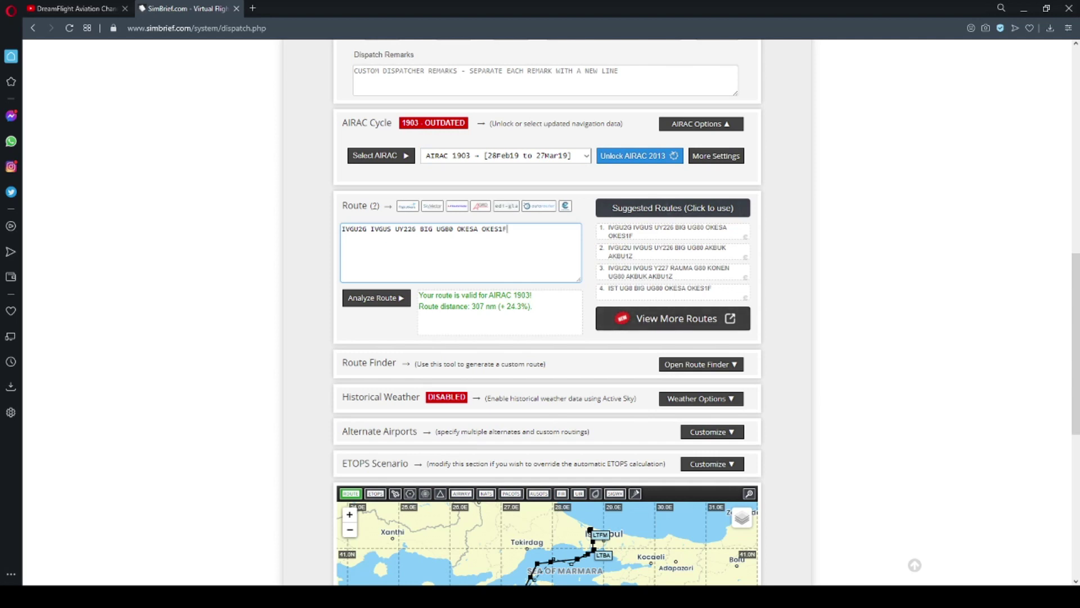
pyautogui.click(376, 304)
# Show the full list of suggested routes and move its window clear of the dispatch form.
pyautogui.scroll(-1, 445, 281)
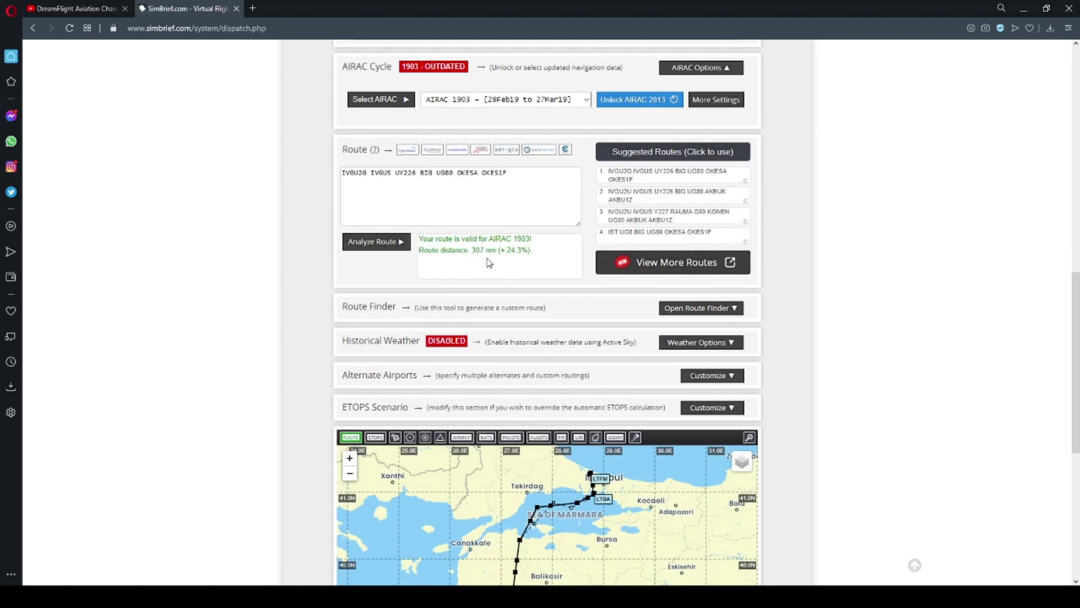
pyautogui.click(647, 261)
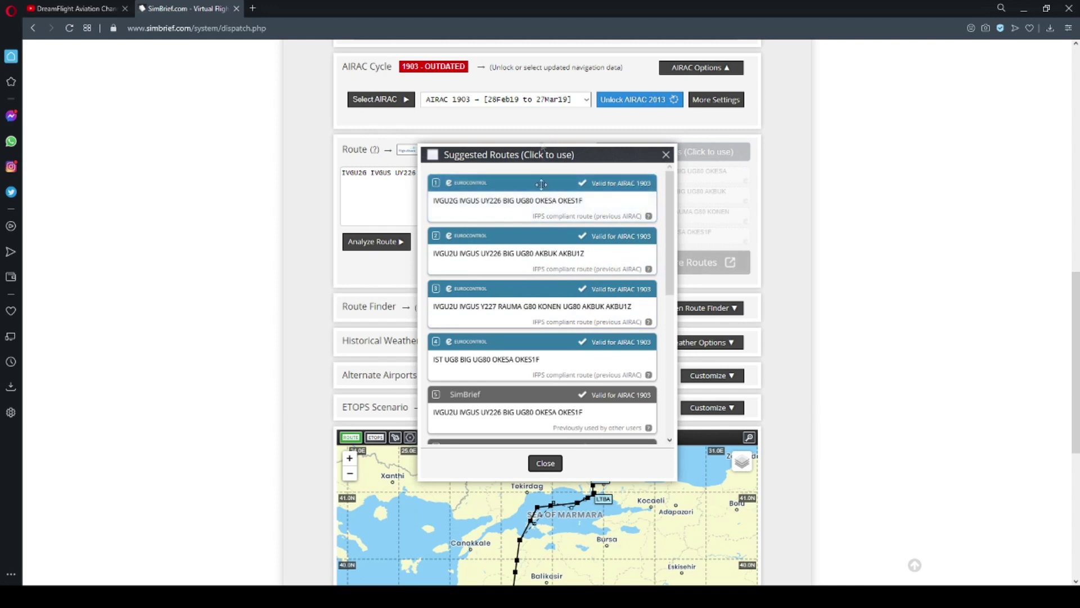
pyautogui.click(643, 192)
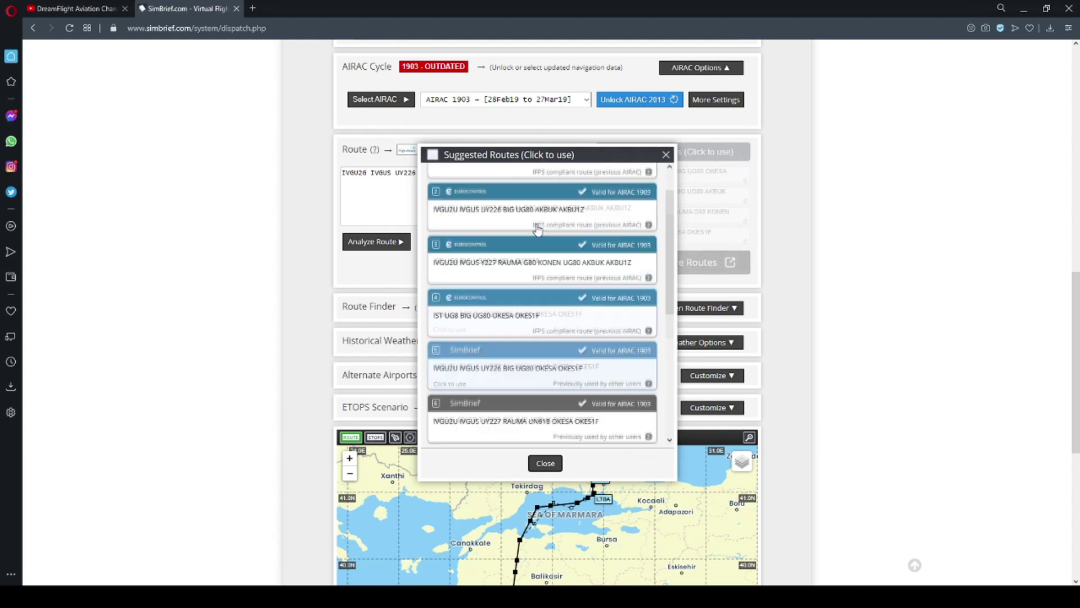
pyautogui.moveTo(542, 167); pyautogui.dragTo(884, 97)
# Examine the planned route from LTFM to LTFE on the map at different zoom levels.
pyautogui.scroll(-5, 656, 297)
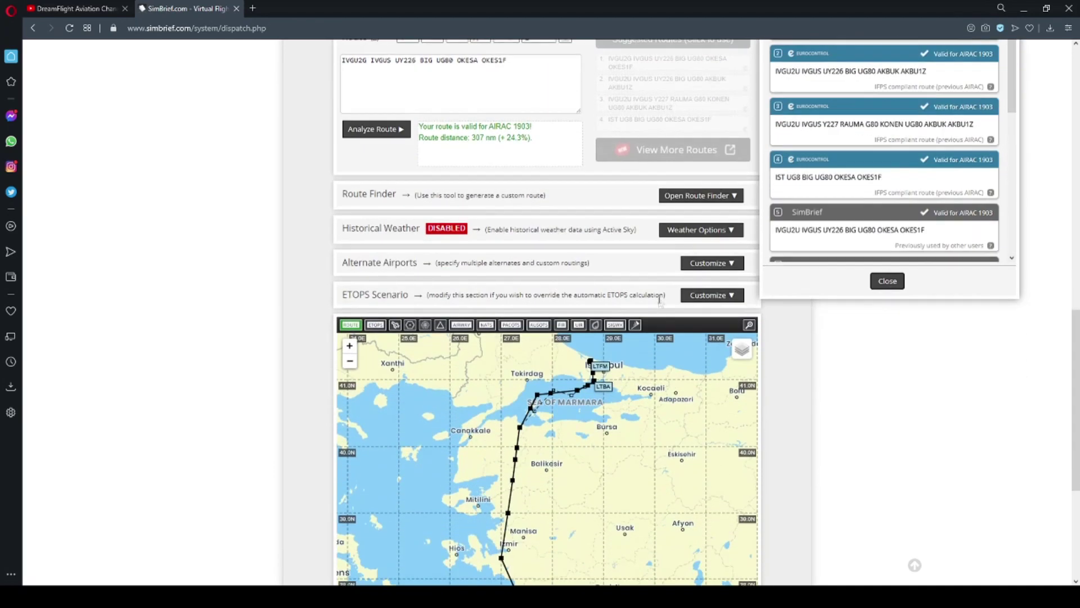
pyautogui.moveTo(683, 319); pyautogui.dragTo(540, 350)
pyautogui.moveTo(640, 367); pyautogui.dragTo(551, 477)
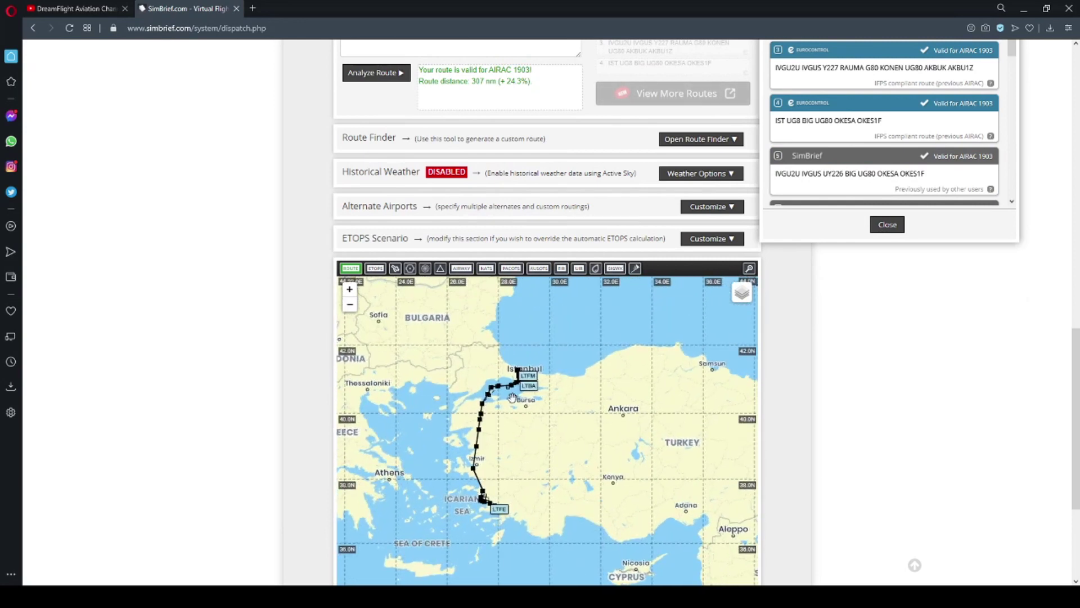
pyautogui.scroll(2, 512, 397)
pyautogui.scroll(-2, 511, 396)
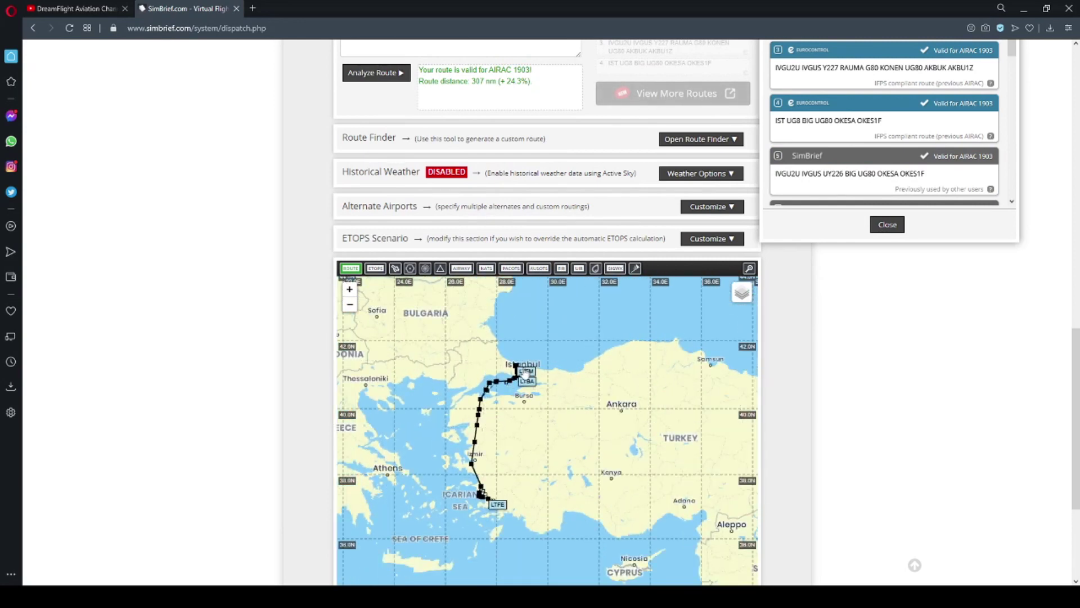
pyautogui.scroll(1, 545, 381)
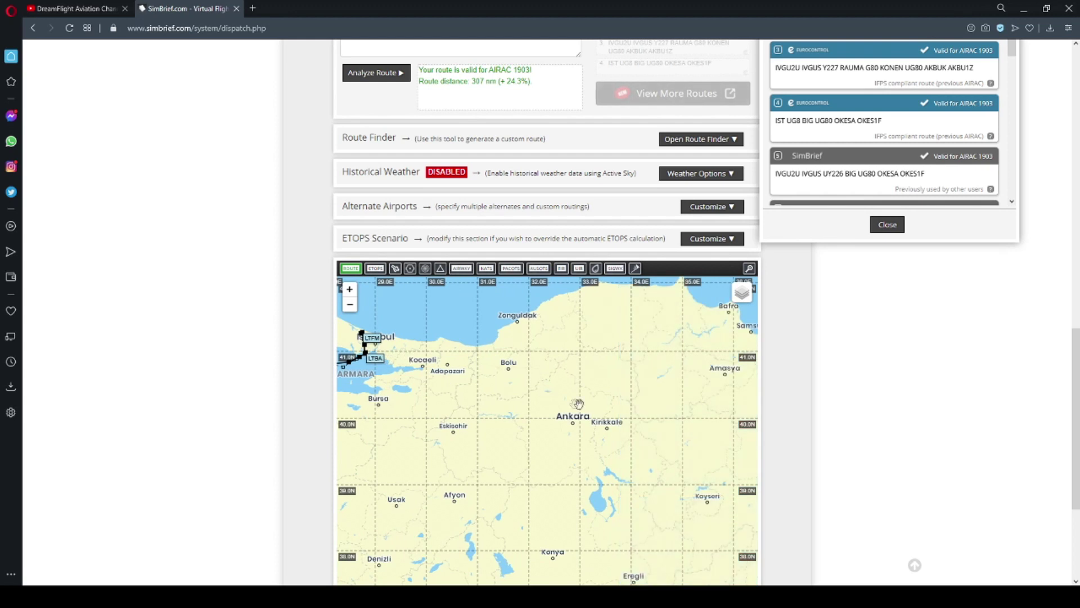
pyautogui.scroll(-1, 574, 379)
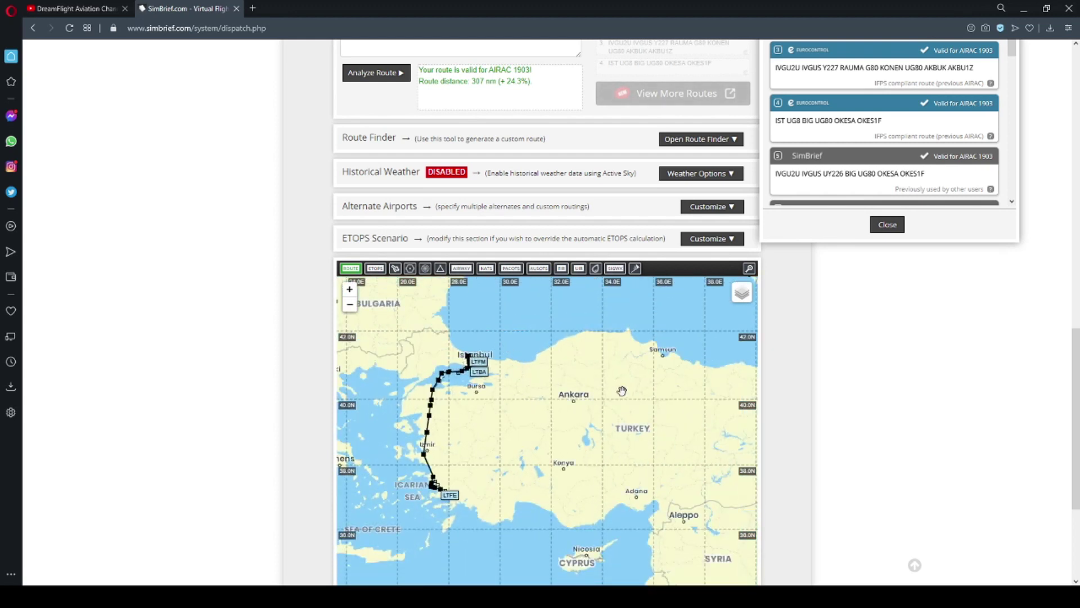
pyautogui.moveTo(684, 375); pyautogui.dragTo(625, 372)
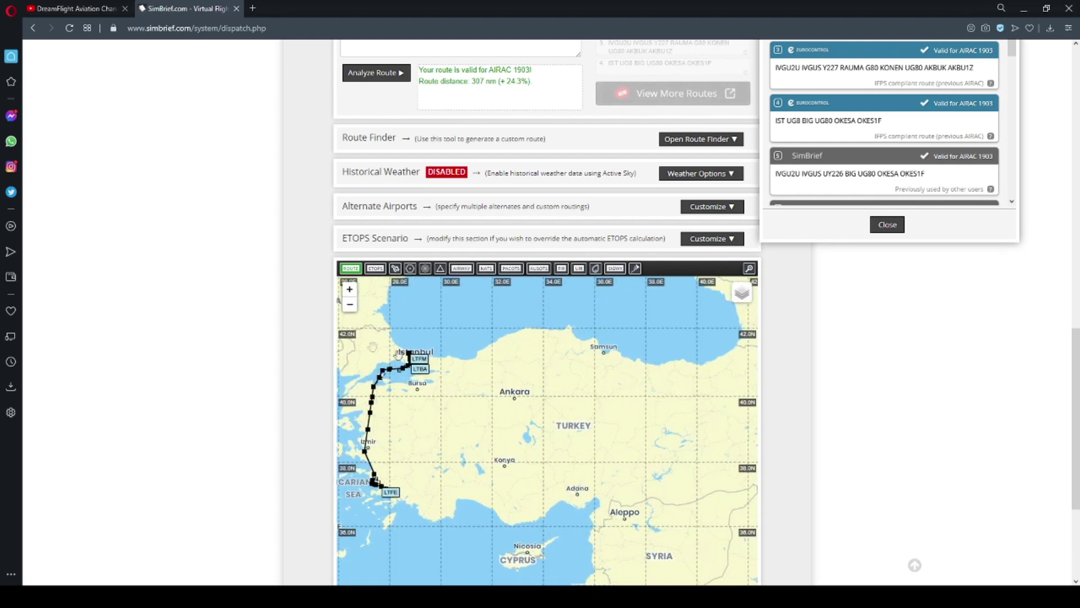
pyautogui.scroll(1, 425, 368)
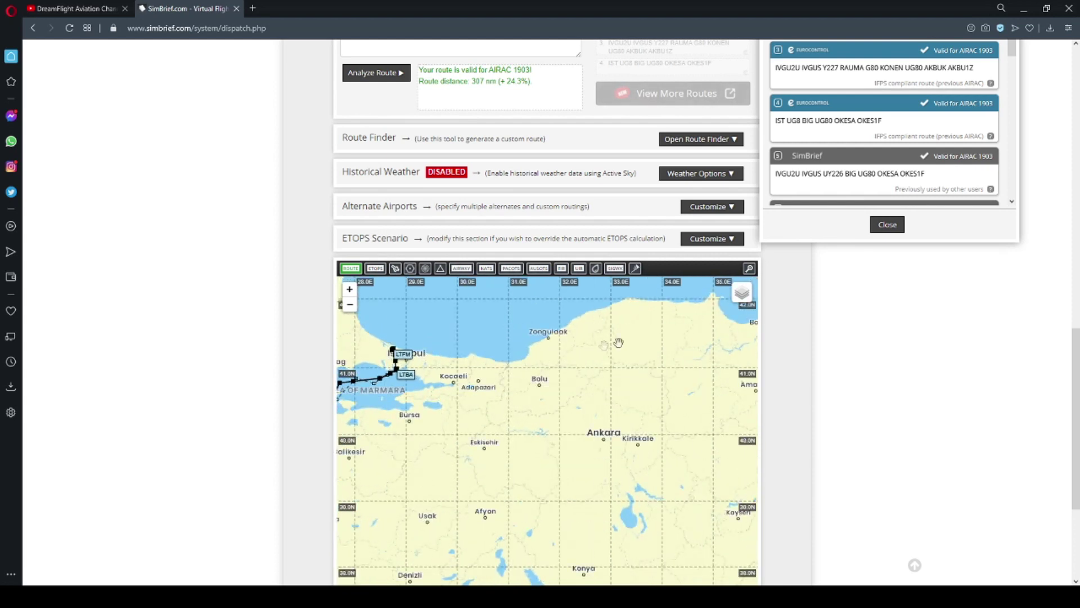
pyautogui.moveTo(618, 343); pyautogui.dragTo(585, 337)
pyautogui.scroll(-1, 352, 355)
pyautogui.moveTo(352, 355); pyautogui.dragTo(411, 361)
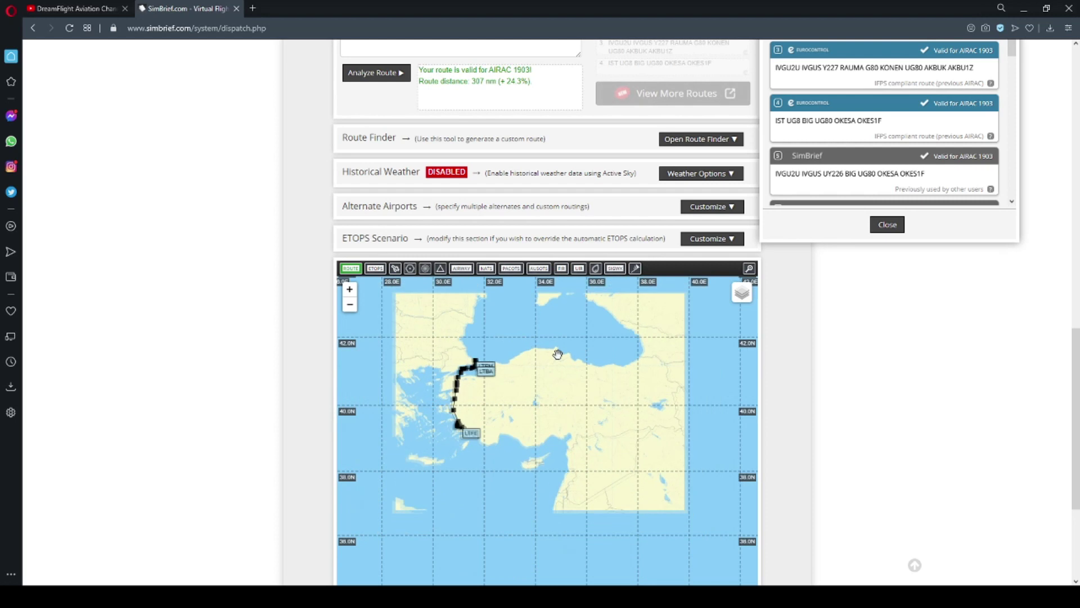
pyautogui.scroll(1, 451, 325)
# Browse the suggested routes, apply MIVDI IVGUS UY226 BIG UG80 OKESA OKES1F, and check it on the map.
pyautogui.scroll(2, 314, 301)
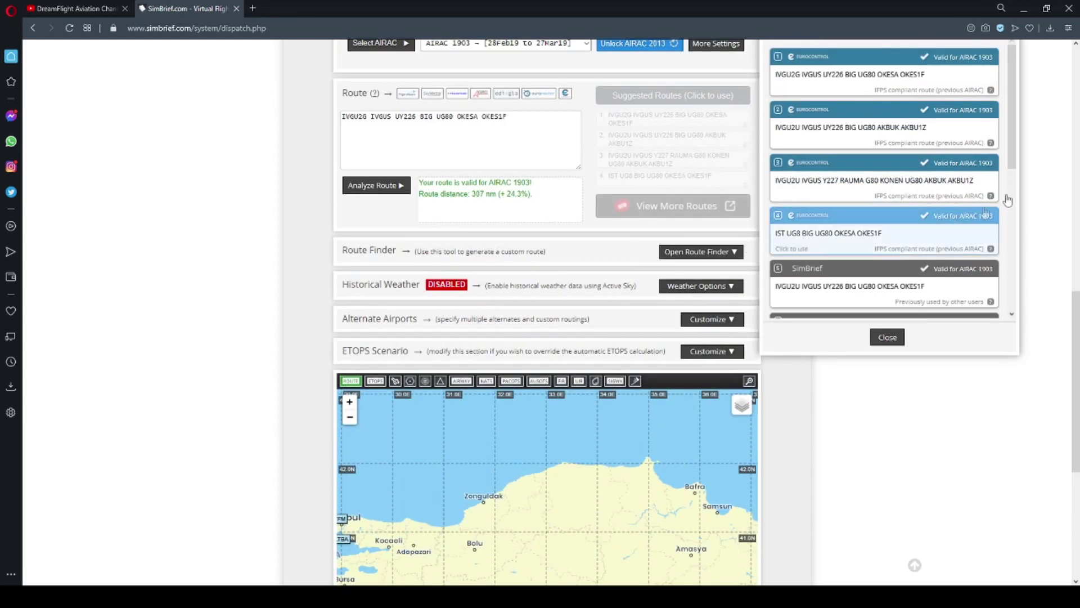
pyautogui.scroll(-3, 827, 164)
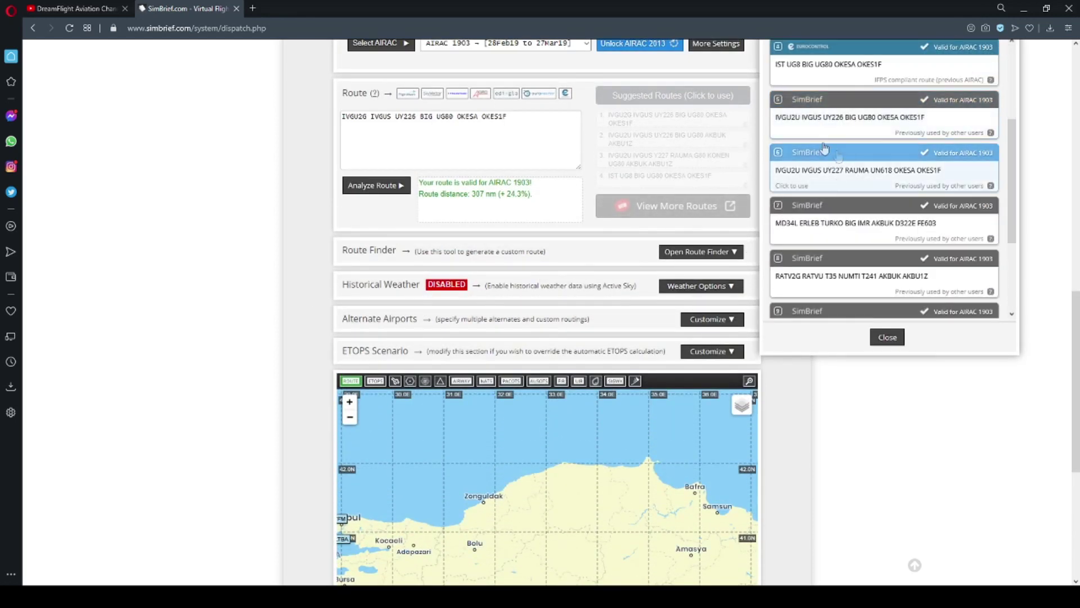
pyautogui.scroll(-3, 900, 180)
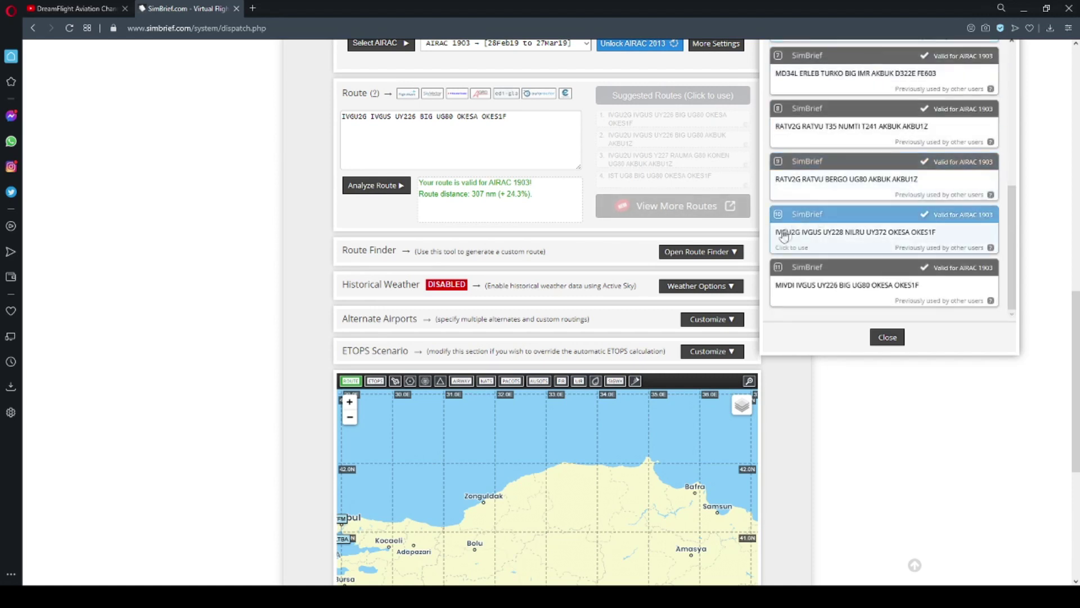
pyautogui.scroll(5, 523, 246)
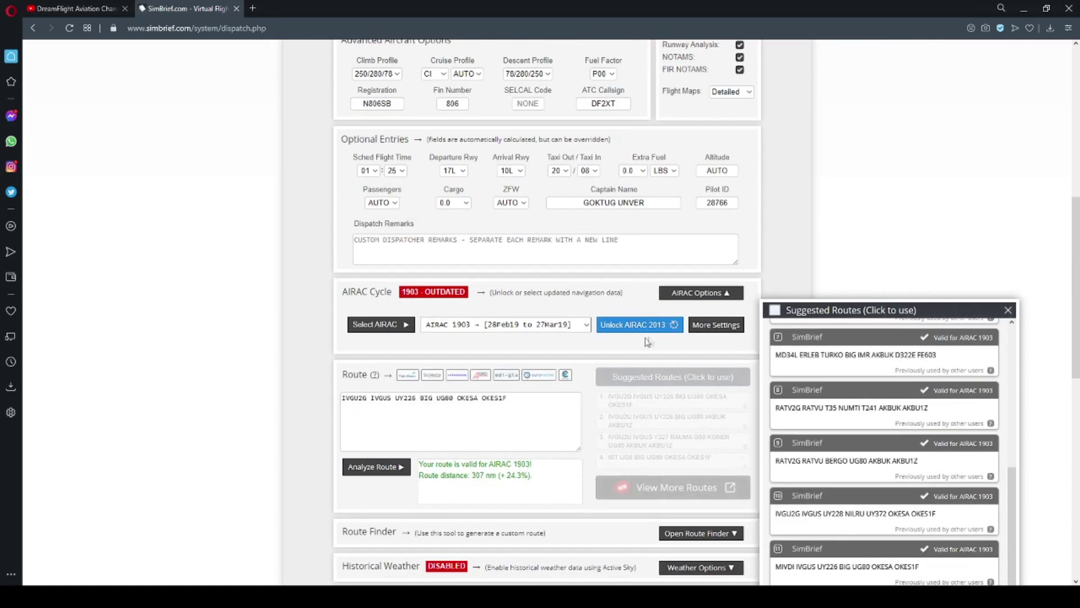
pyautogui.scroll(-2, 650, 341)
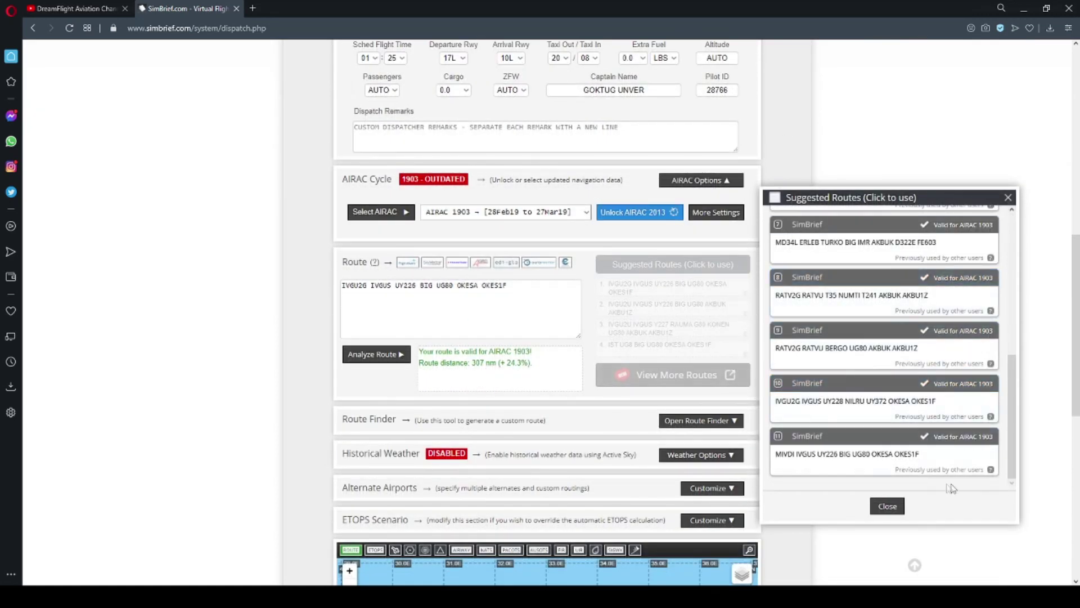
pyautogui.click(944, 462)
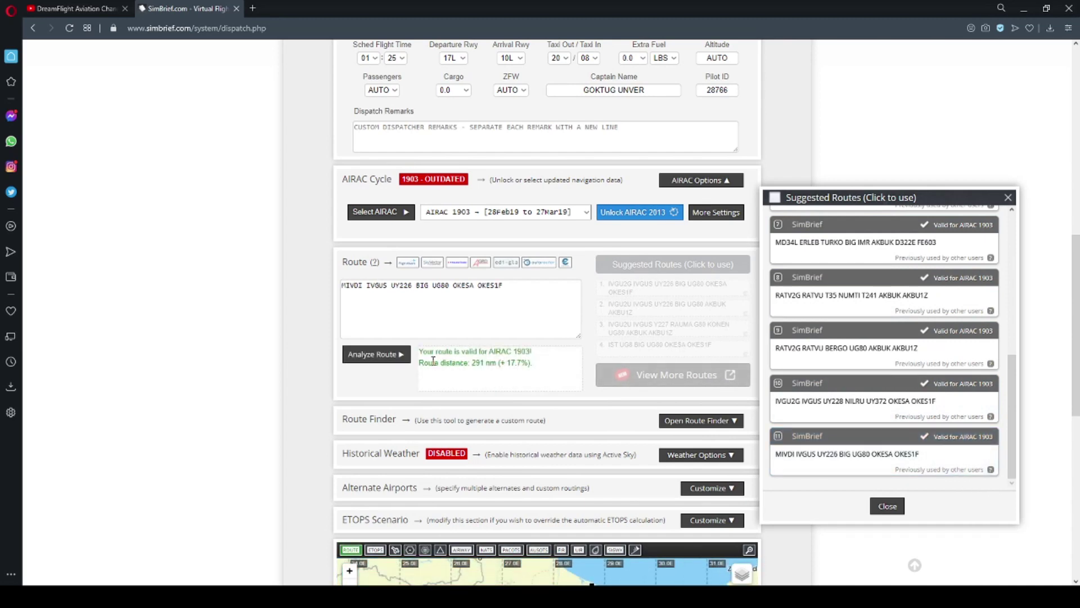
pyautogui.scroll(-4, 596, 444)
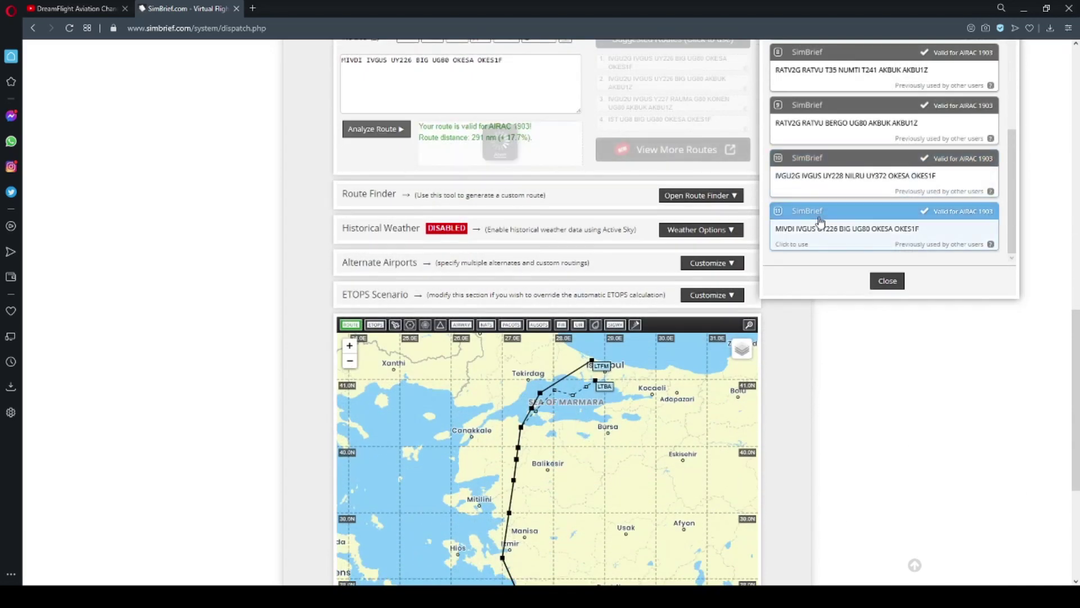
# Apply the suggested route IVGU2G IVGUS UY226 BIG UG80 OKESA OKES1F and close the suggested routes window.
pyautogui.scroll(3, 813, 213)
pyautogui.scroll(5, 809, 209)
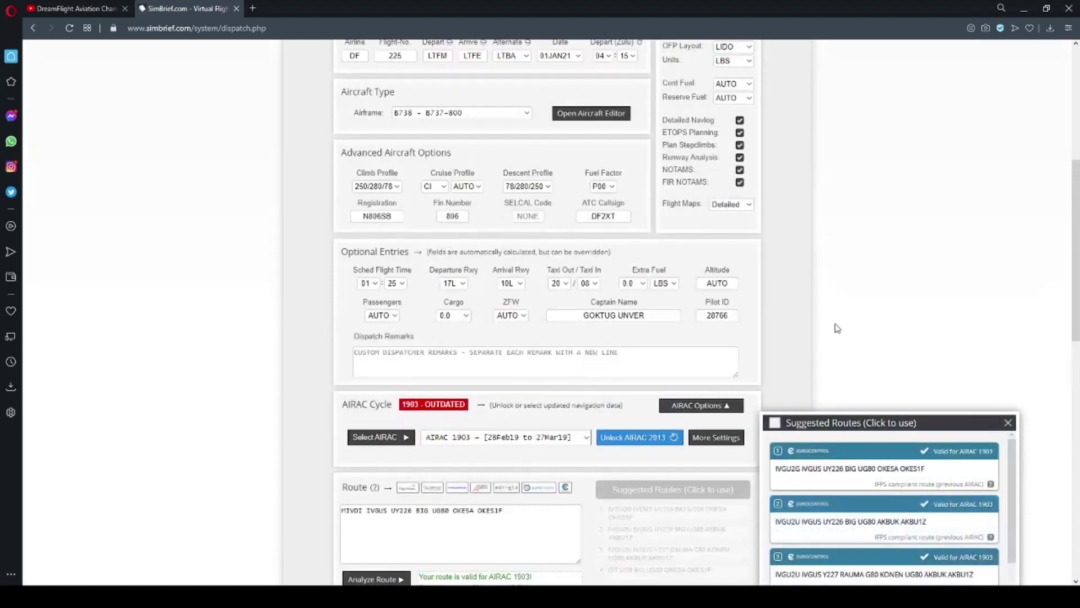
pyautogui.click(850, 472)
pyautogui.scroll(-2, 834, 255)
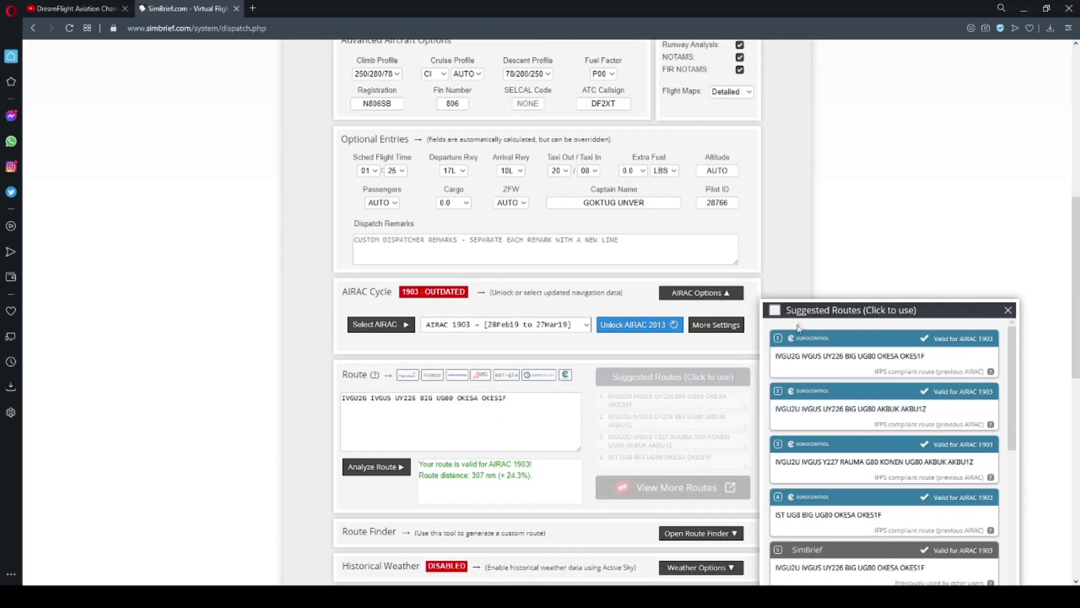
pyautogui.click(1009, 310)
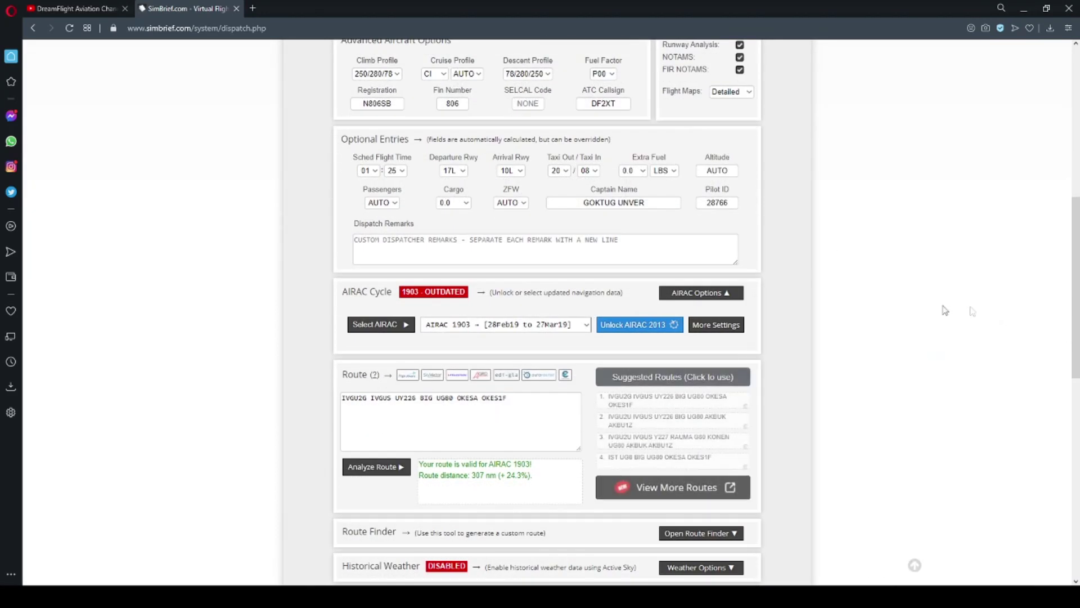
# Look over the Route Finder and Historical Weather options, closing each section without changing any settings.
pyautogui.scroll(-6, 945, 311)
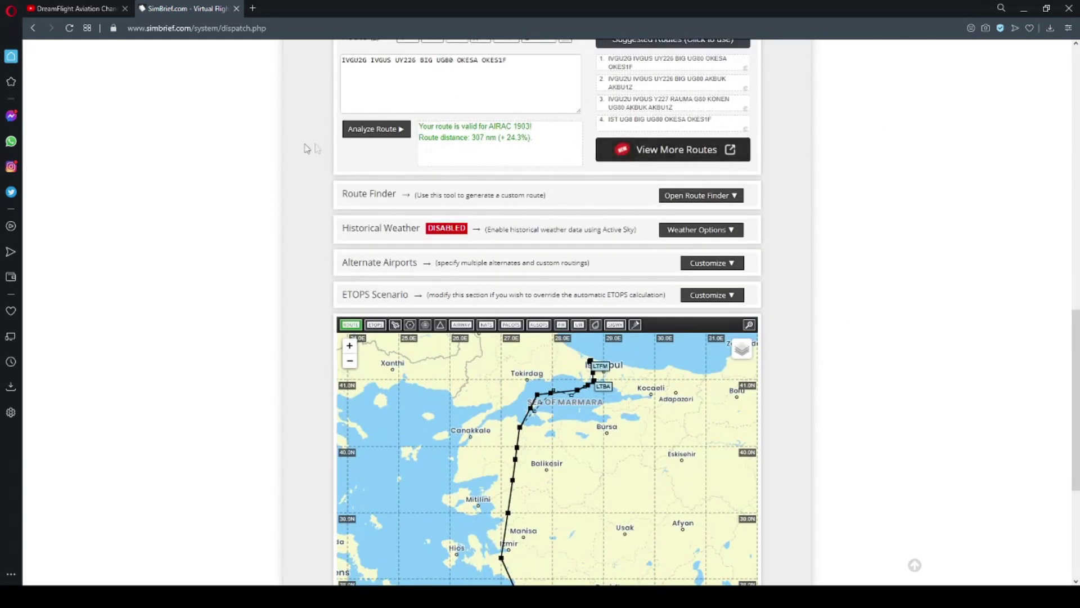
pyautogui.click(692, 197)
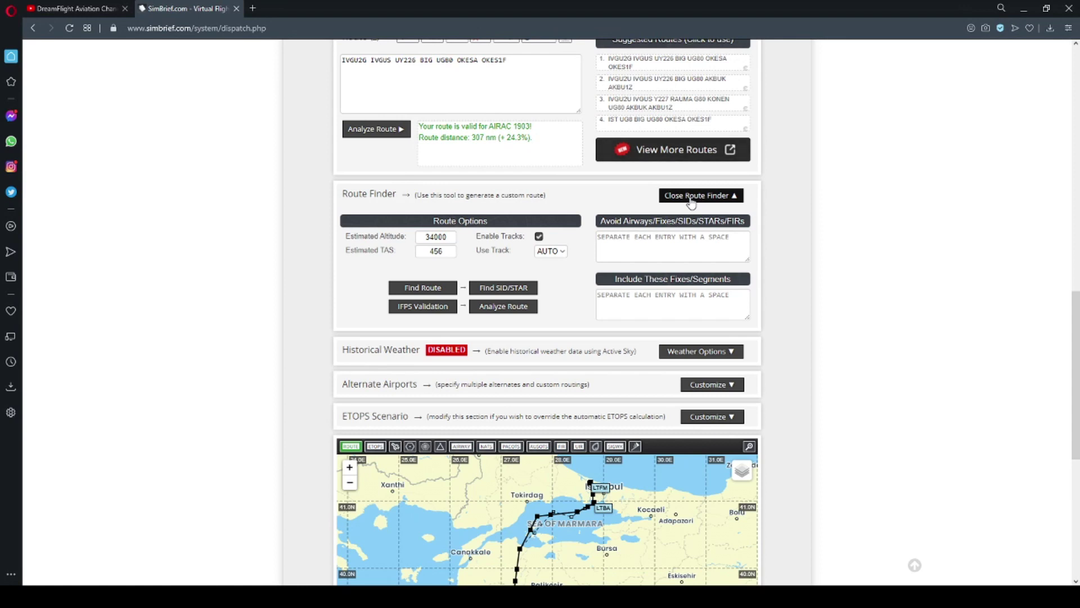
pyautogui.click(667, 237)
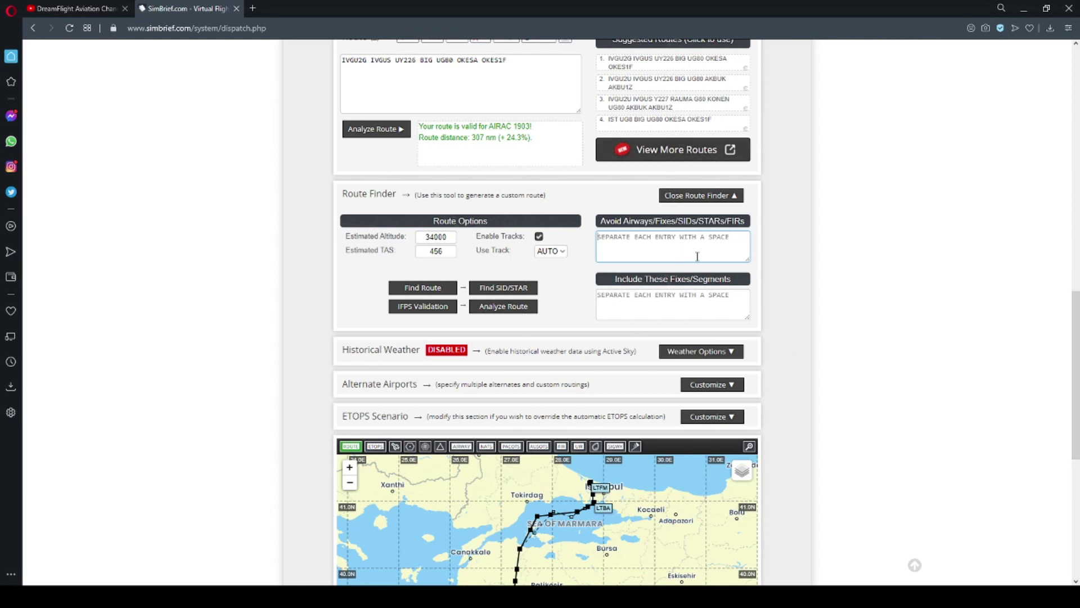
pyautogui.click(694, 197)
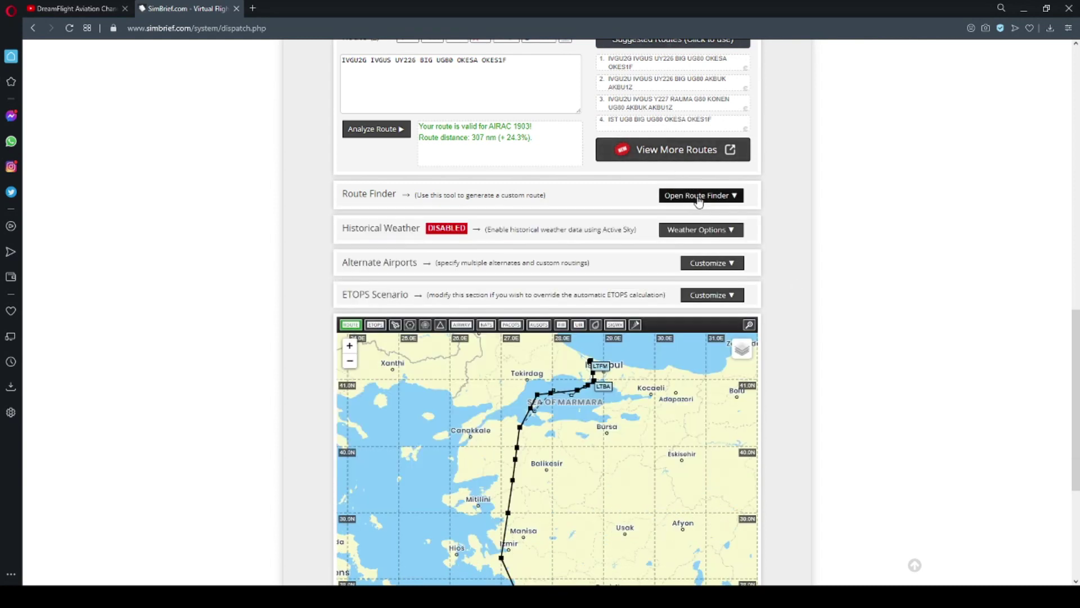
pyautogui.click(681, 233)
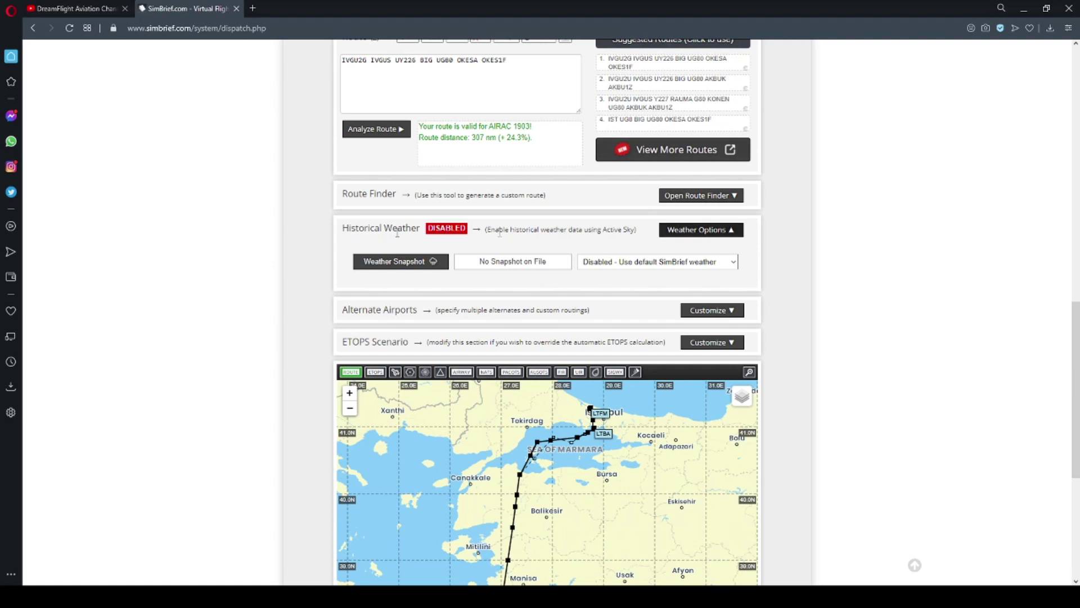
pyautogui.click(714, 232)
# Set the first alternate airport to LTFJ in the alternate options and check its diversion route on the map.
pyautogui.click(710, 263)
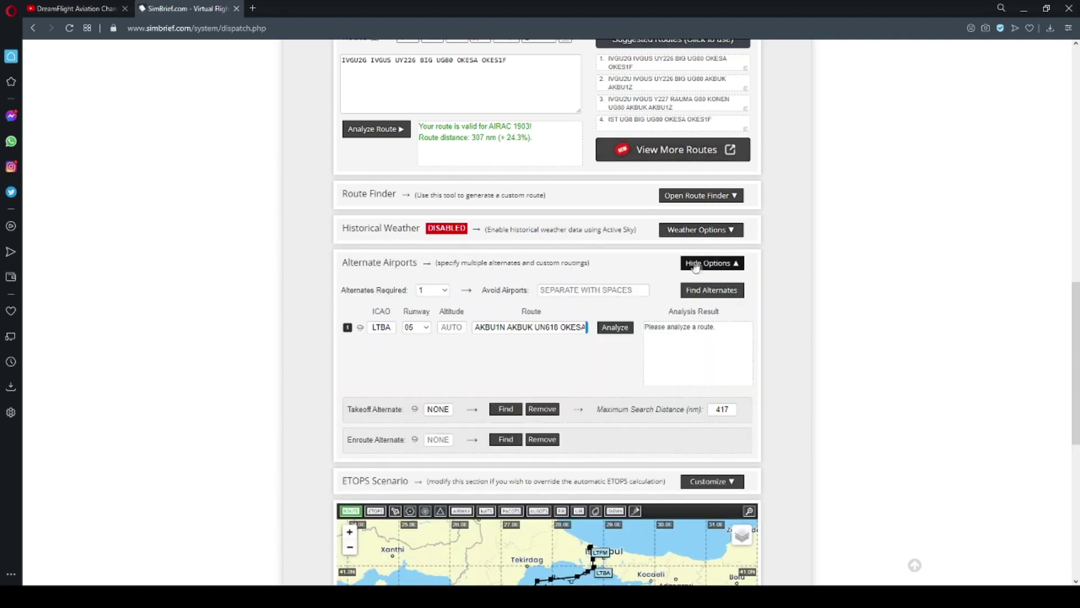
pyautogui.click(381, 327)
pyautogui.doubleClick(393, 328)
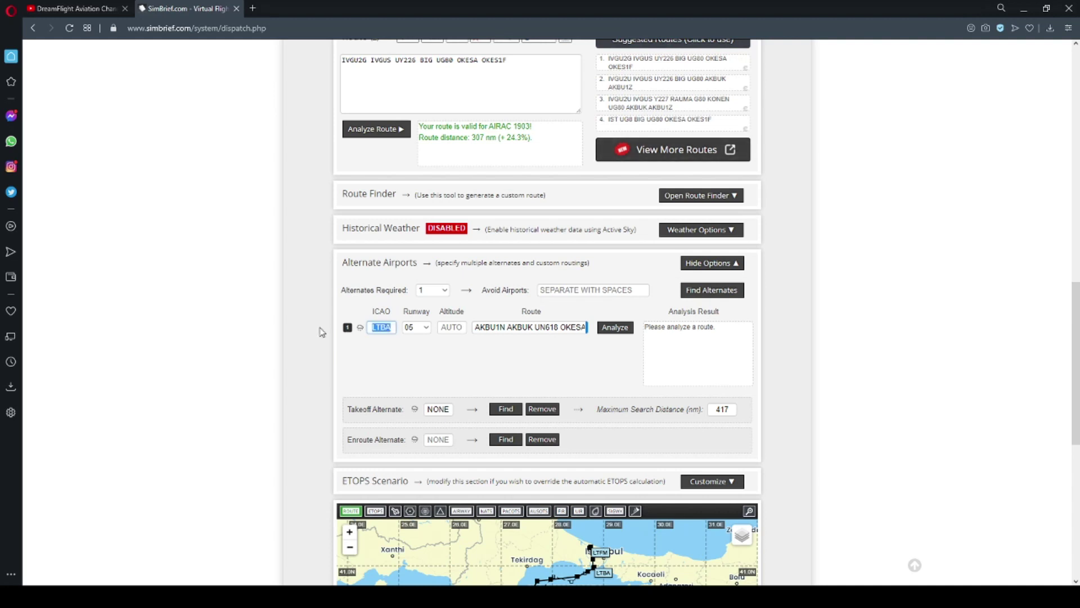
pyautogui.scroll(-5, 296, 459)
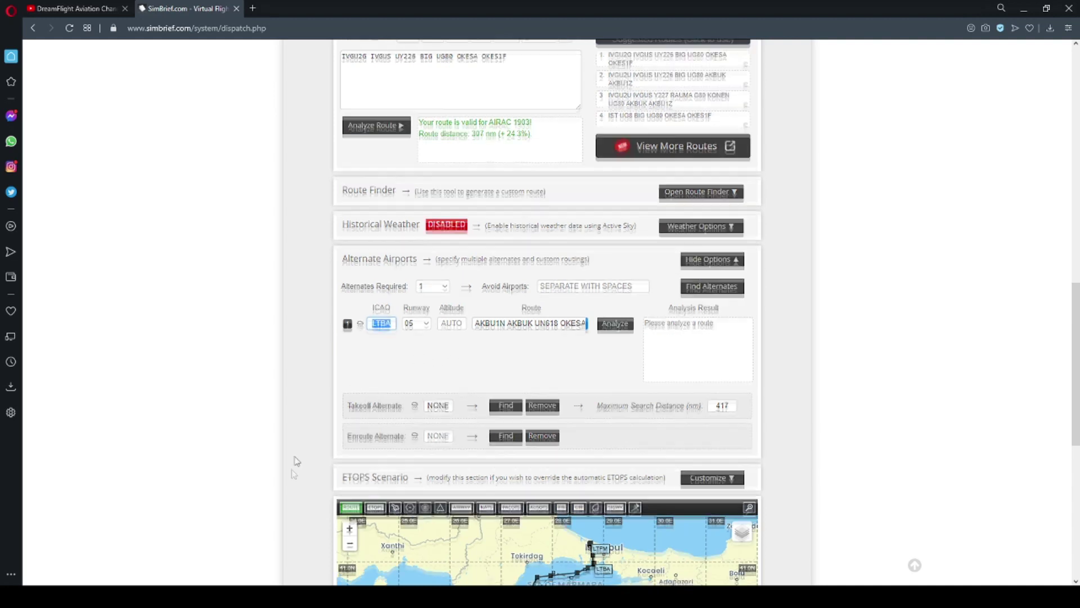
pyautogui.scroll(2, 607, 298)
pyautogui.scroll(1, 777, 280)
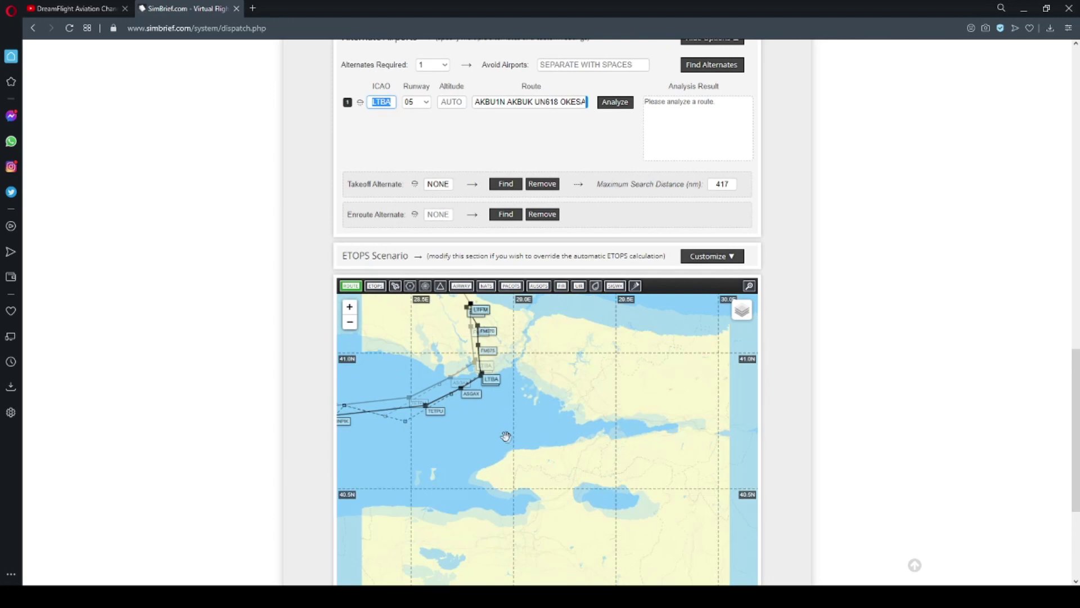
pyautogui.scroll(1, 467, 193)
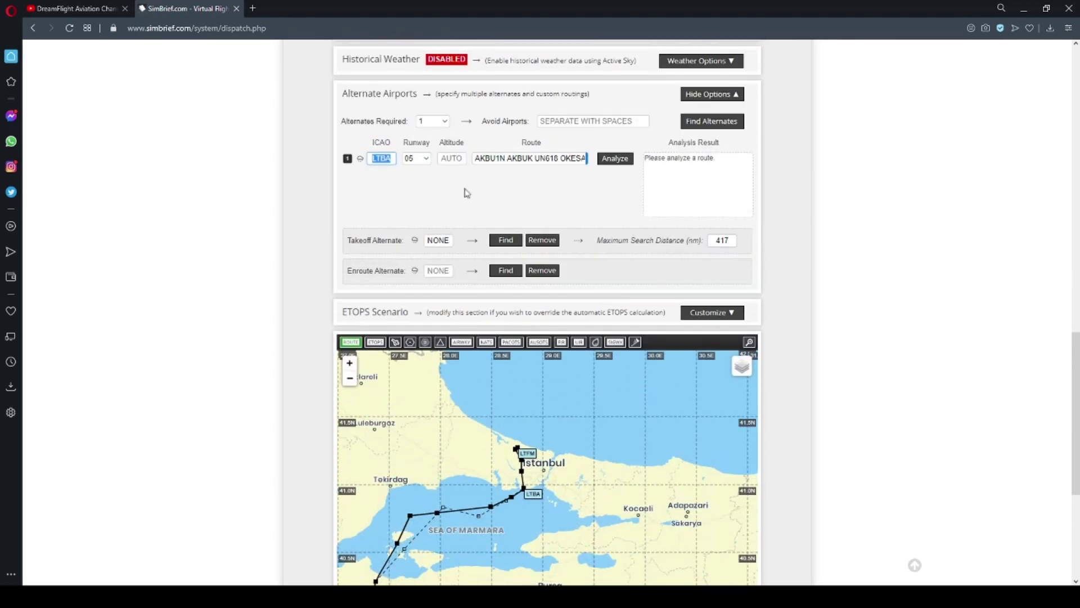
pyautogui.write('L')
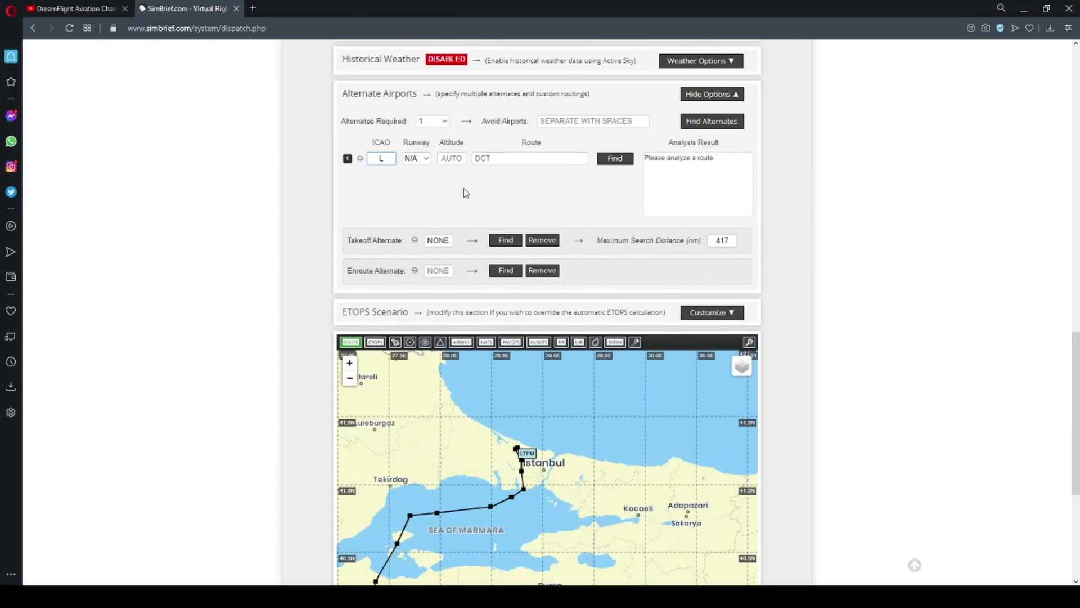
pyautogui.write('TFJ')
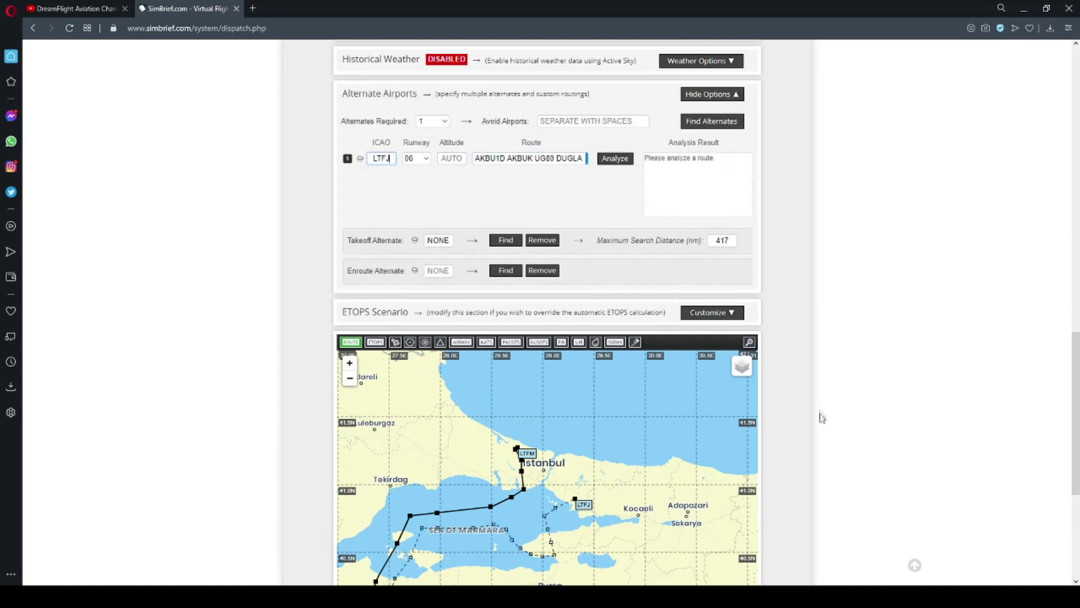
pyautogui.moveTo(466, 509); pyautogui.dragTo(477, 457)
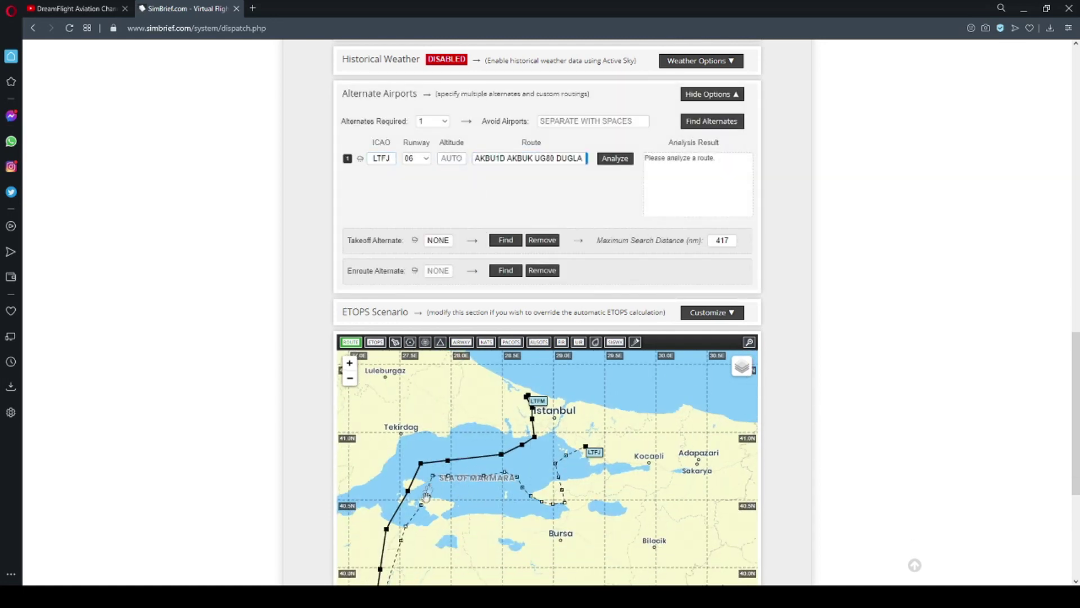
pyautogui.moveTo(413, 532); pyautogui.dragTo(472, 444)
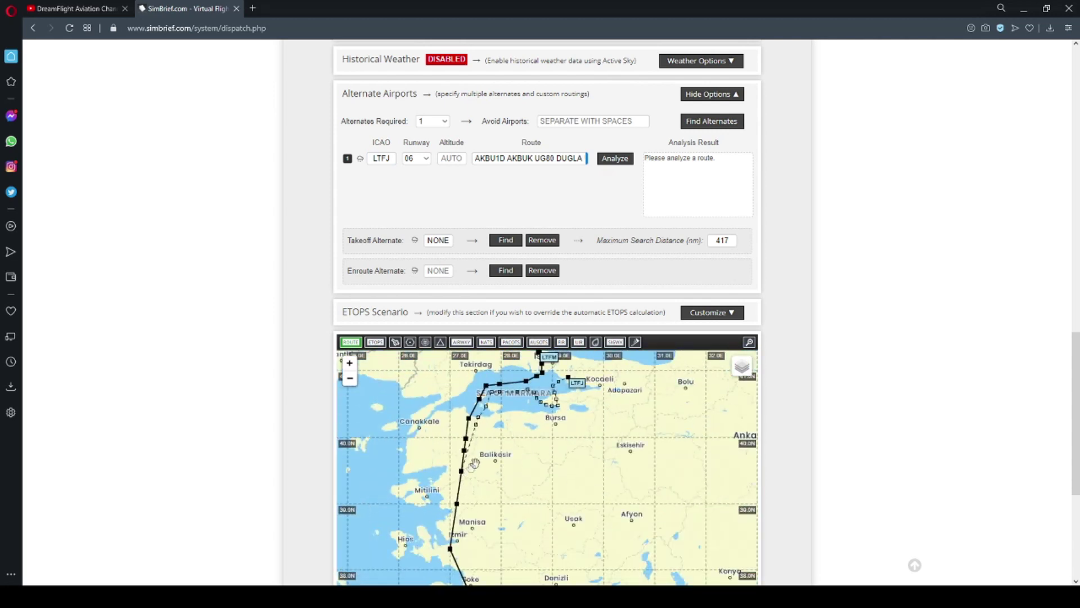
pyautogui.scroll(2, 454, 488)
pyautogui.scroll(-2, 495, 530)
pyautogui.scroll(1, 584, 380)
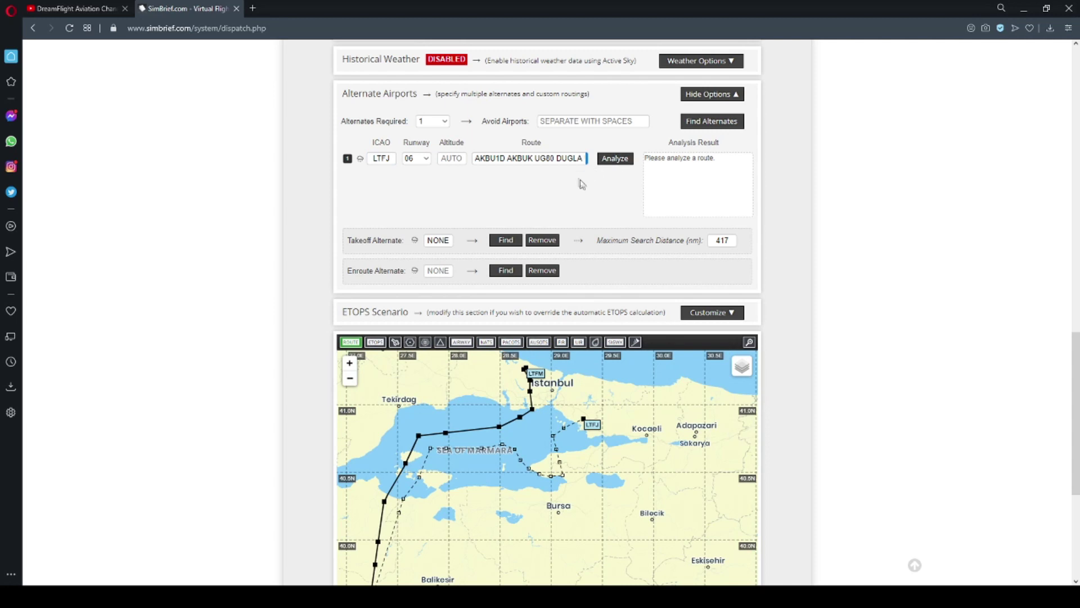
# Return to the dispatch options and generate the flight plan, confirming that previously generated plans may be overwritten.
pyautogui.scroll(-5, 523, 505)
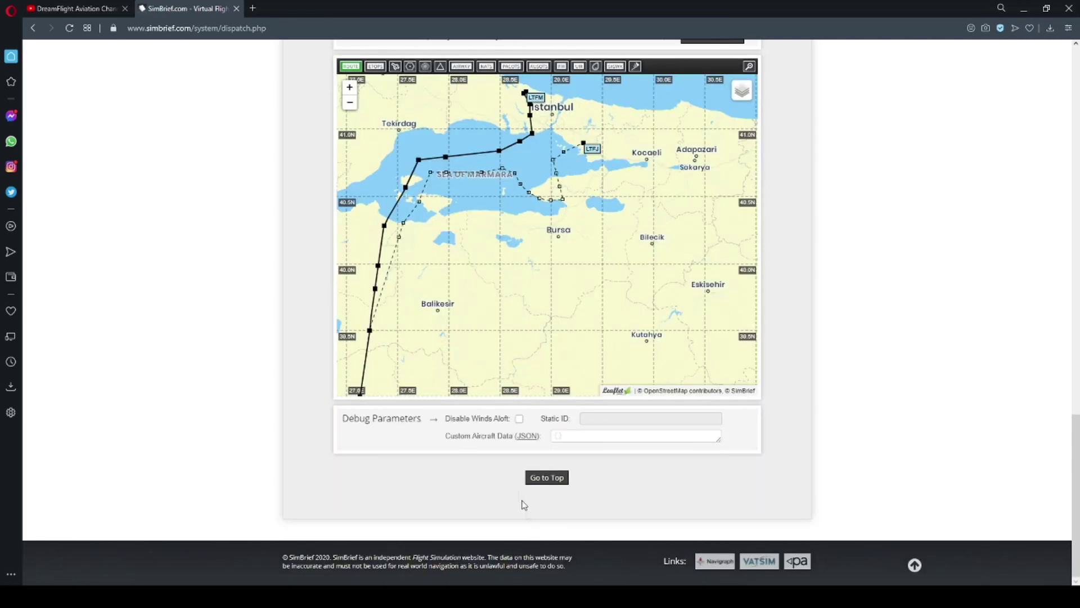
pyautogui.click(544, 478)
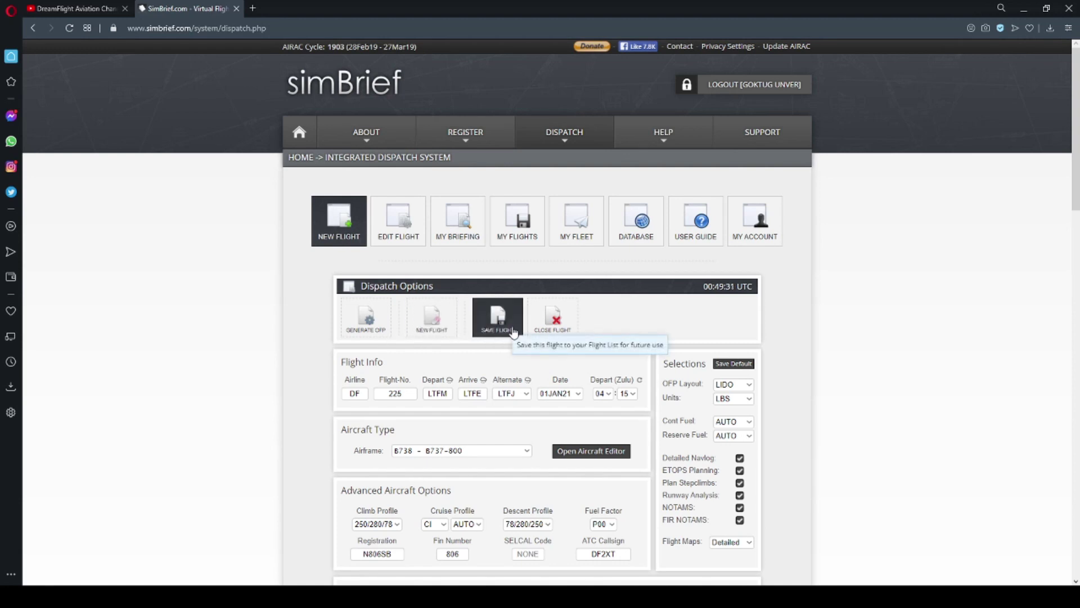
pyautogui.click(365, 319)
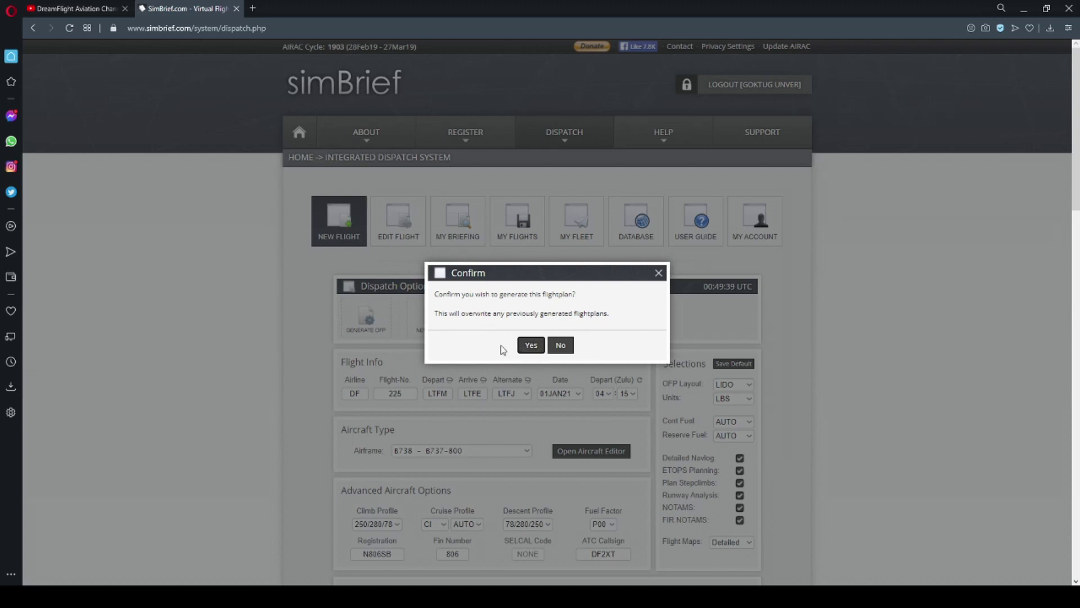
pyautogui.click(532, 353)
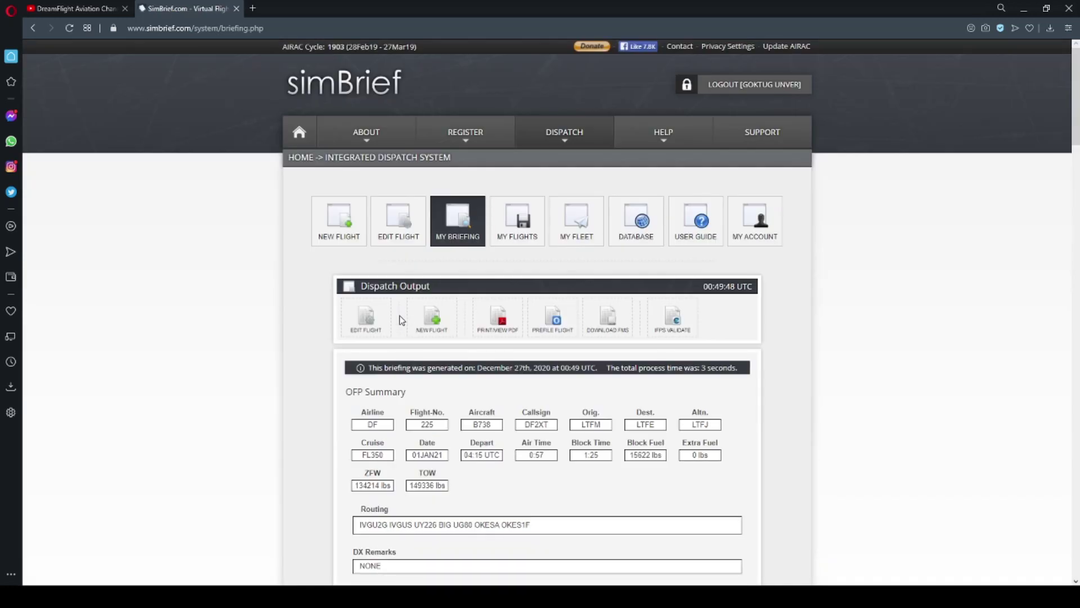
# Review the generated briefing's OFP summary, routing and route map.
pyautogui.scroll(-2, 413, 316)
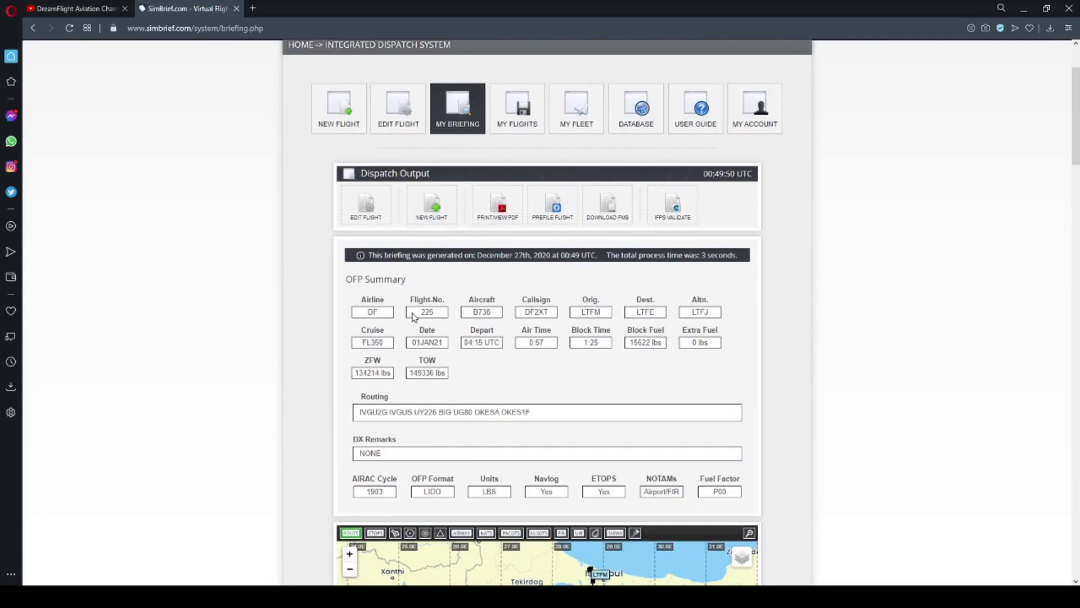
pyautogui.scroll(-13, 413, 317)
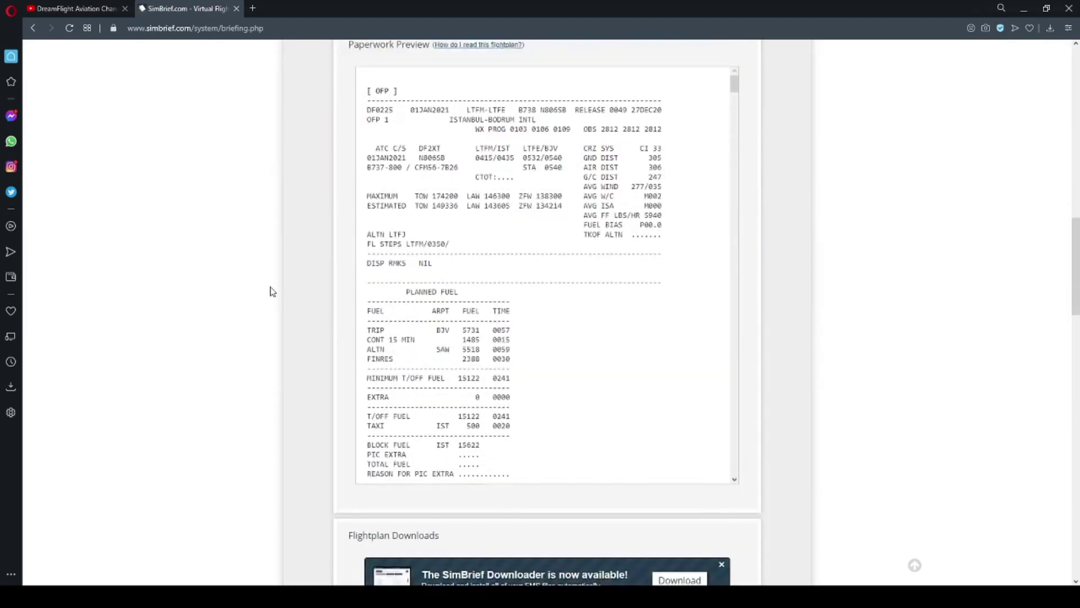
pyautogui.scroll(14, 311, 257)
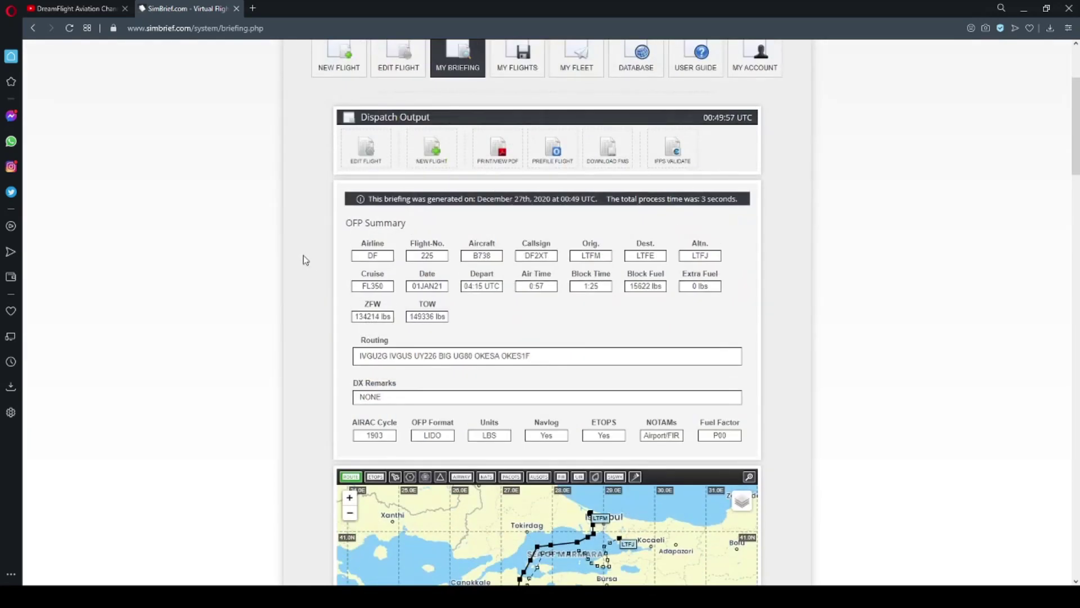
pyautogui.scroll(-6, 315, 270)
pyautogui.scroll(5, 342, 281)
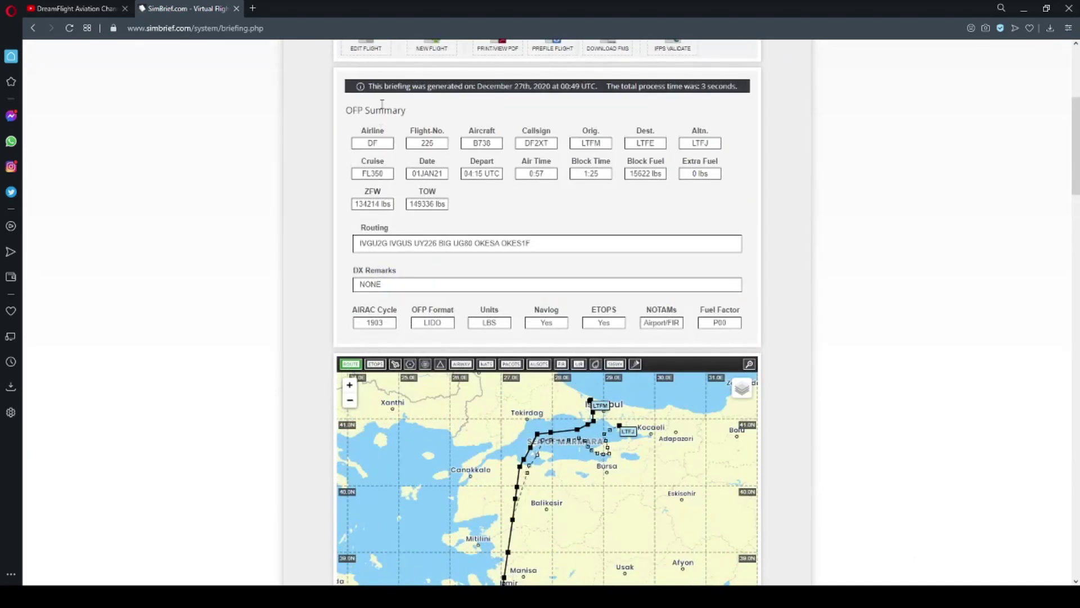
pyautogui.click(435, 231)
pyautogui.scroll(-5, 518, 252)
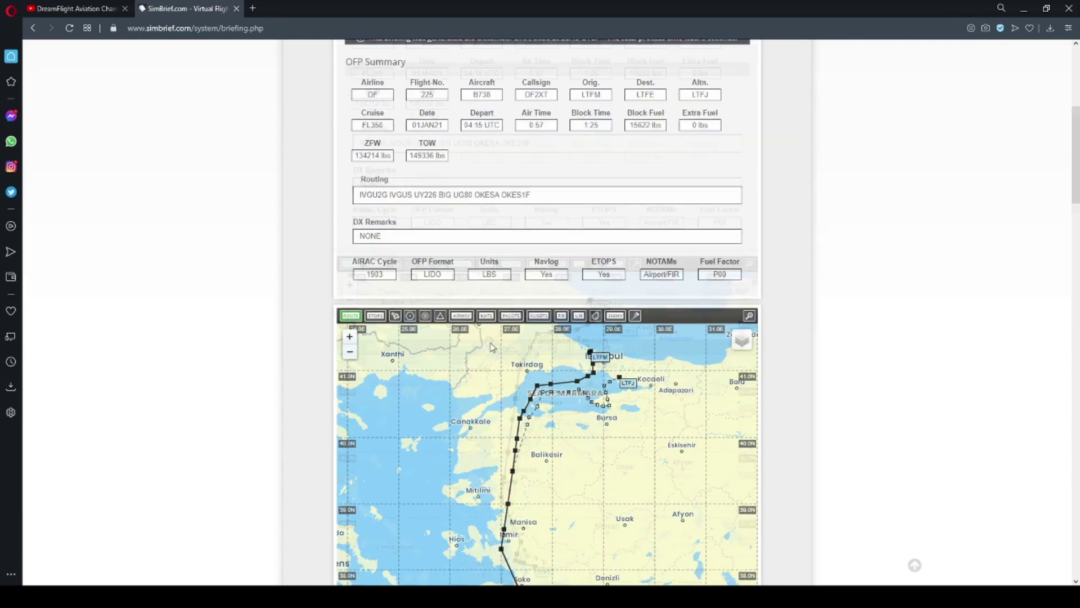
# Read through the paperwork preview, including planned fuel, times, weights, flight log, wind information, NOTAMs and the vertical profile.
pyautogui.scroll(-8, 275, 339)
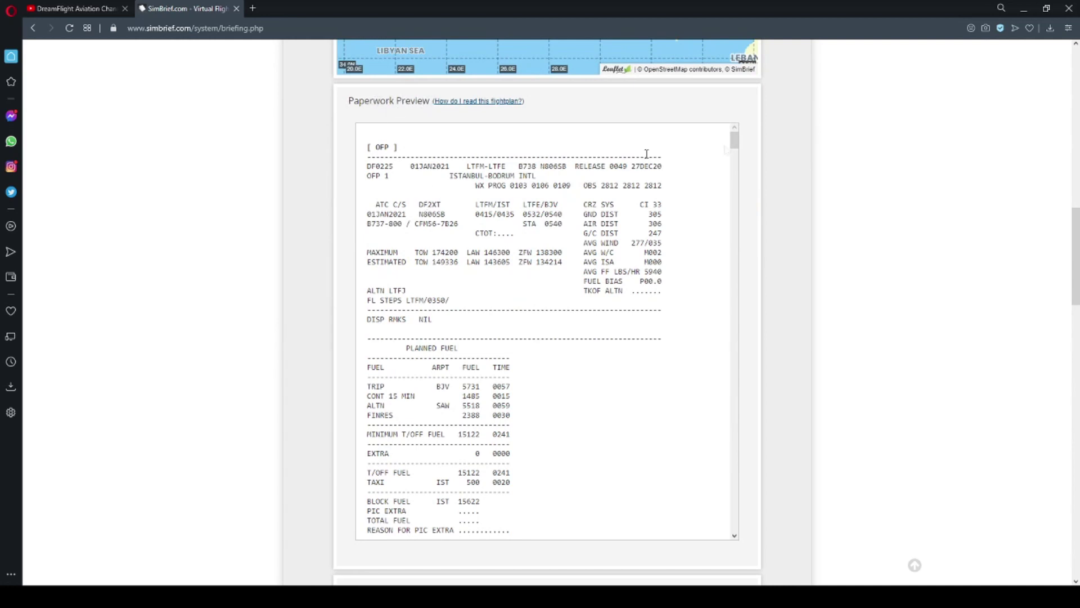
pyautogui.scroll(-20, 565, 265)
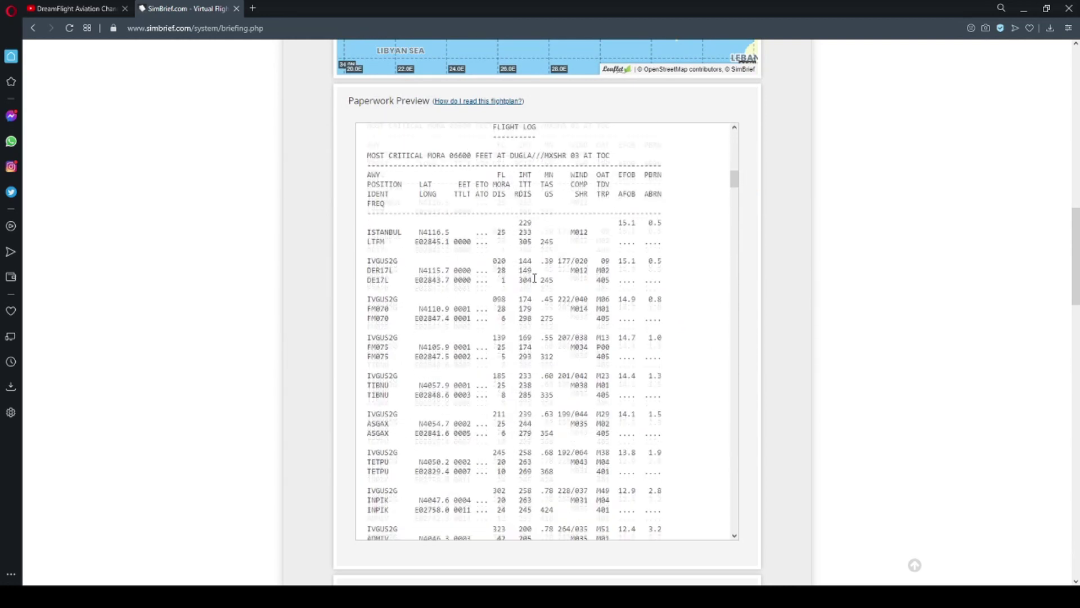
pyautogui.scroll(-20, 565, 264)
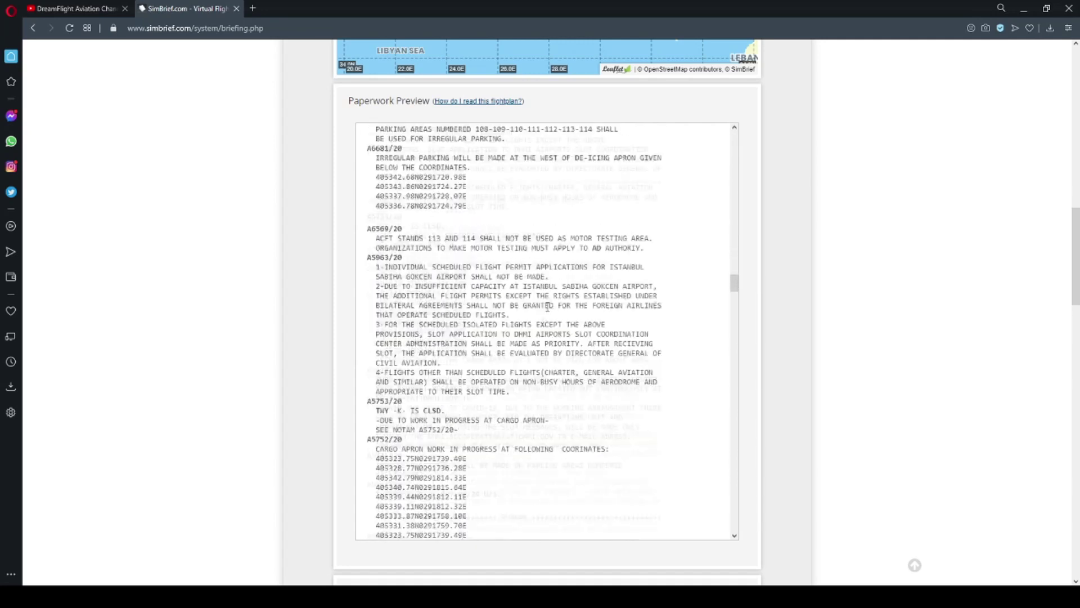
pyautogui.scroll(-20, 596, 314)
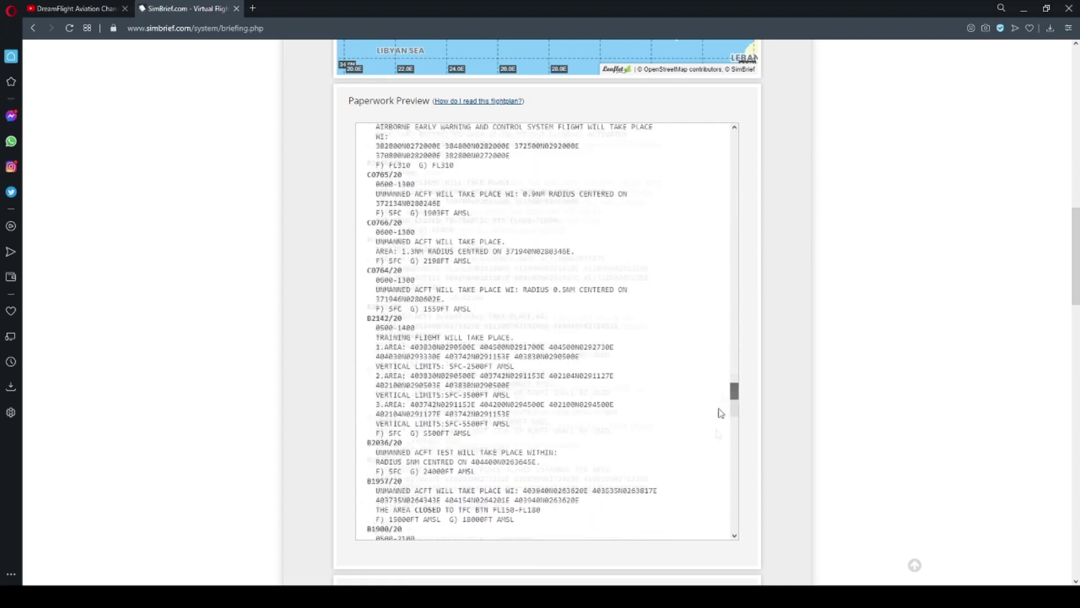
pyautogui.scroll(-20, 715, 495)
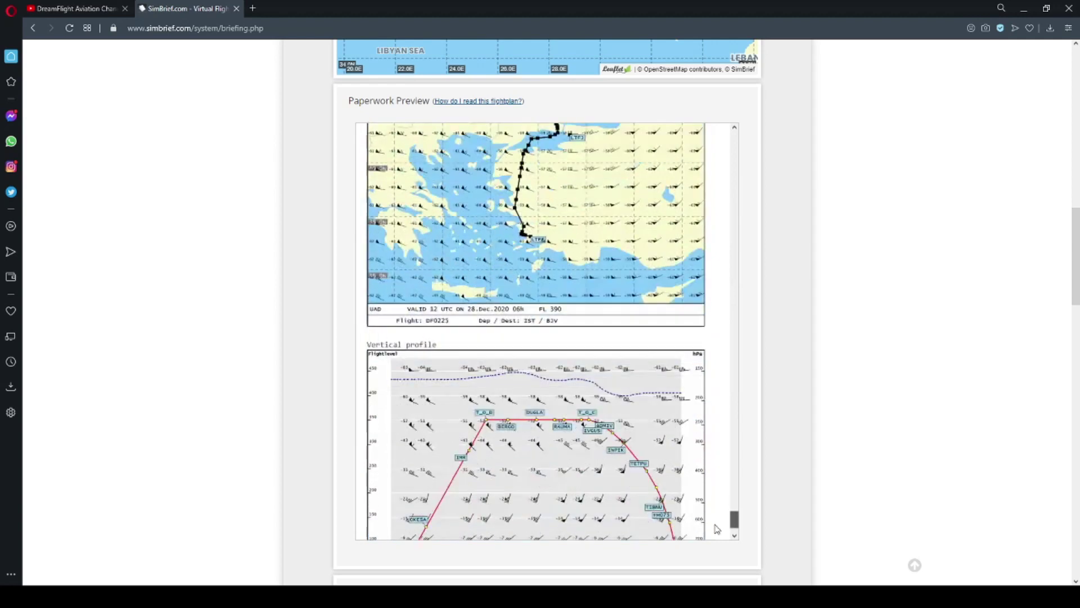
pyautogui.moveTo(735, 522); pyautogui.dragTo(707, 139)
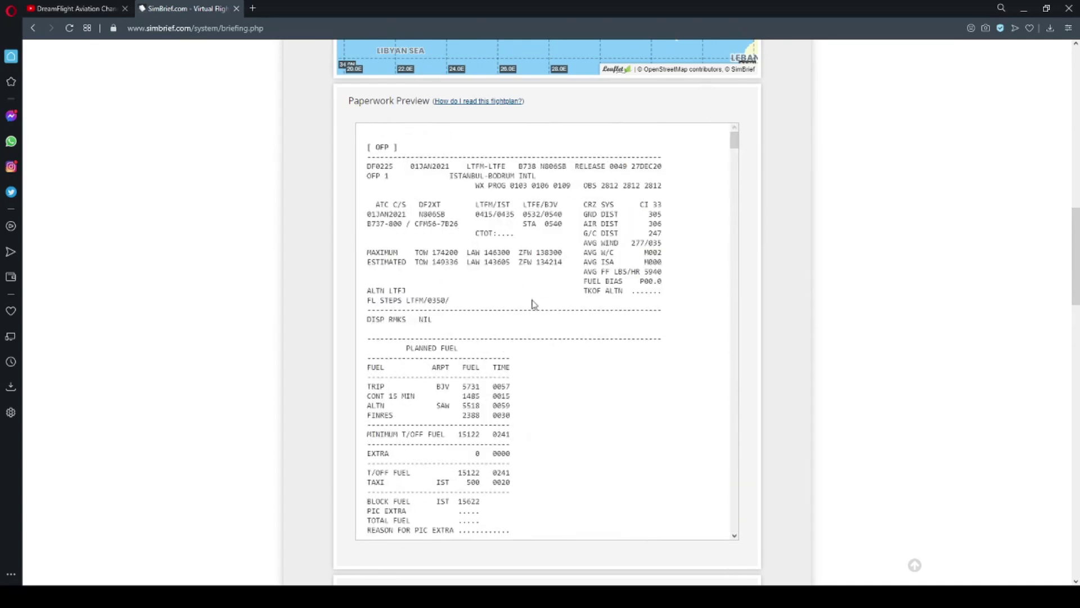
pyautogui.scroll(-5, 498, 259)
pyautogui.scroll(5, 504, 257)
pyautogui.scroll(-15, 618, 223)
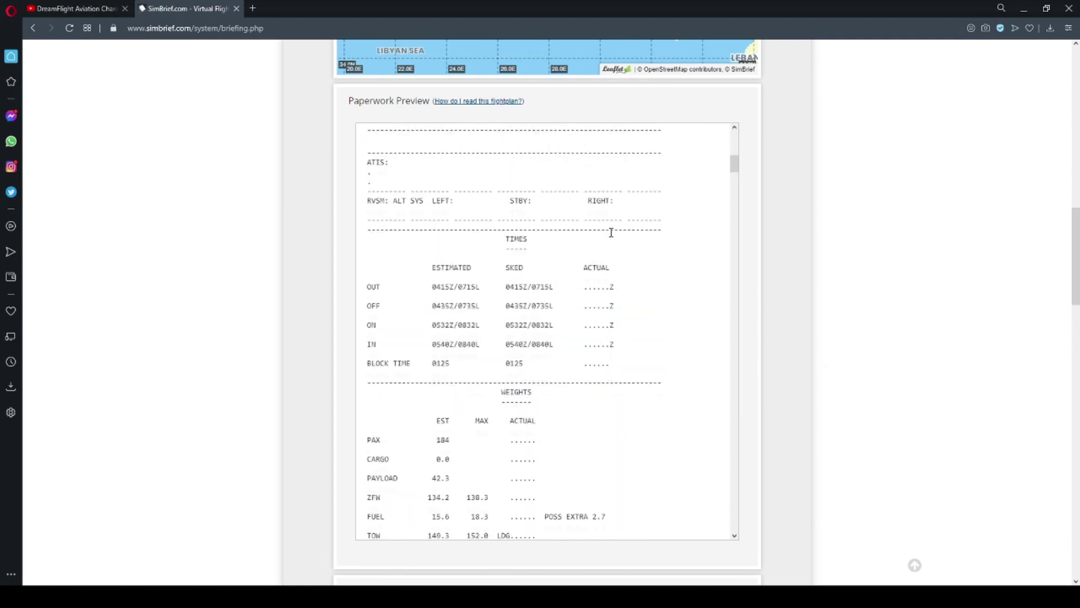
pyautogui.scroll(-15, 611, 224)
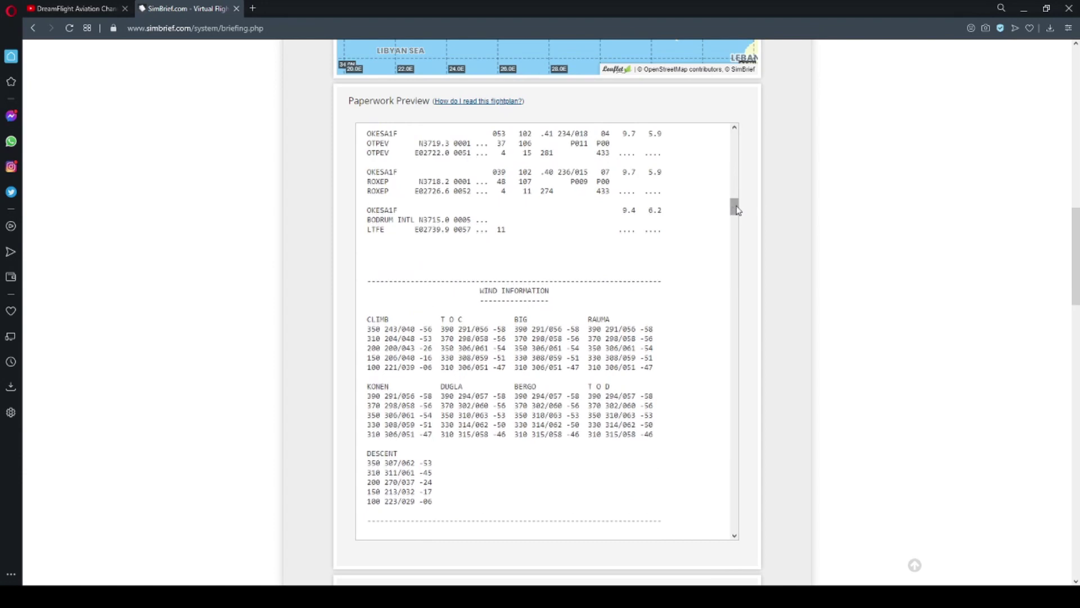
# Finish checking the flight log and wind information, then dismiss the SimBrief Downloader banner in the Flightplan Downloads section.
pyautogui.scroll(5, 520, 281)
pyautogui.scroll(-5, 629, 360)
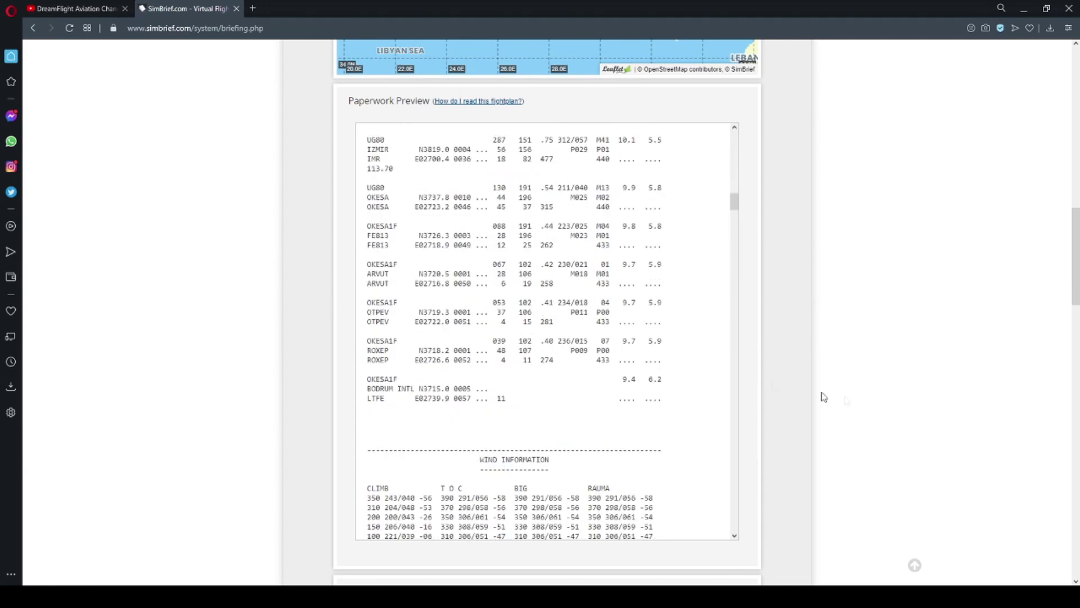
pyautogui.scroll(-5, 820, 398)
pyautogui.scroll(-3, 833, 389)
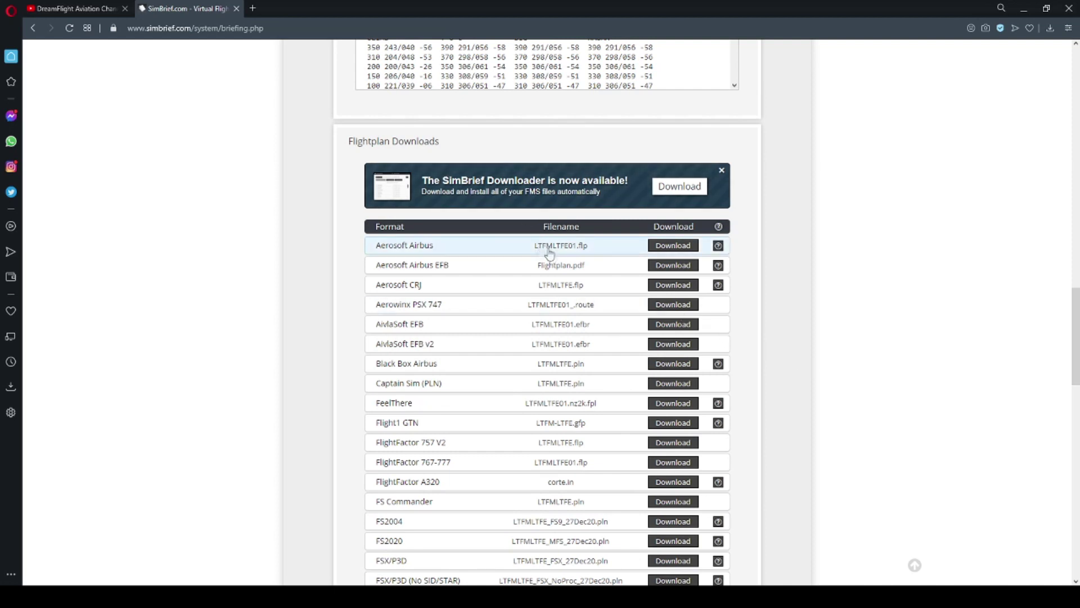
pyautogui.click(722, 172)
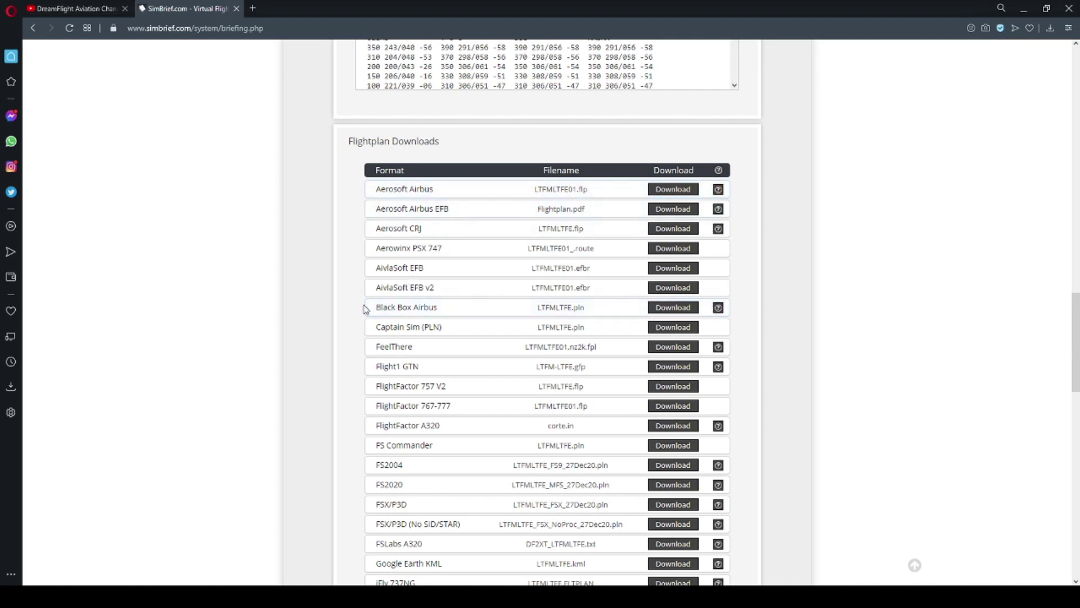
# Look through the flight plan download formats, the Weather and NOTAMs entries and the networks available for prefiling.
pyautogui.scroll(-4, 365, 308)
pyautogui.scroll(5, 437, 296)
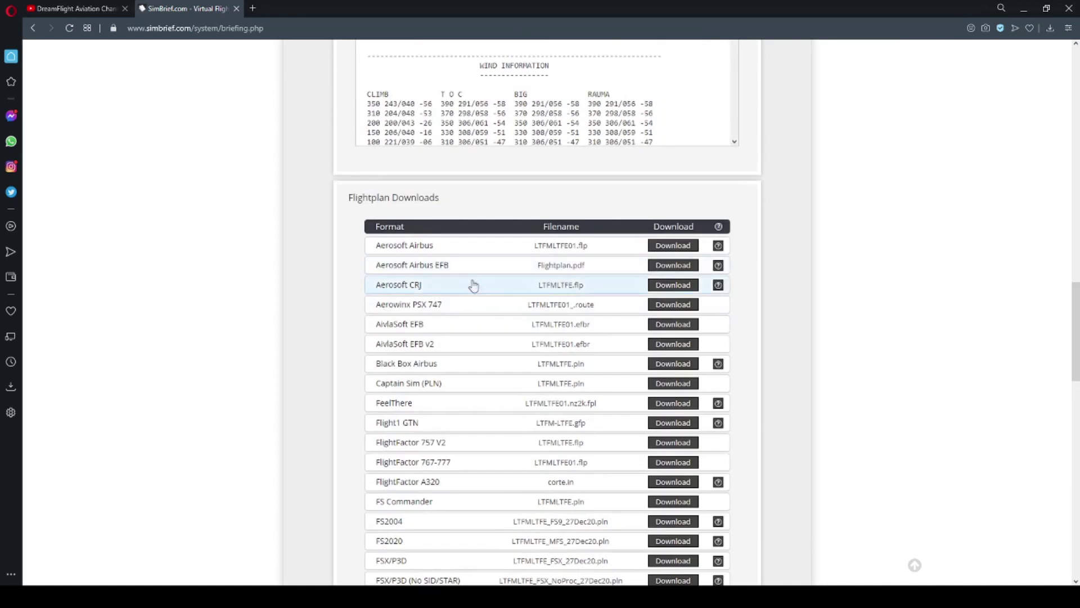
pyautogui.scroll(8, 388, 264)
pyautogui.scroll(-10, 270, 350)
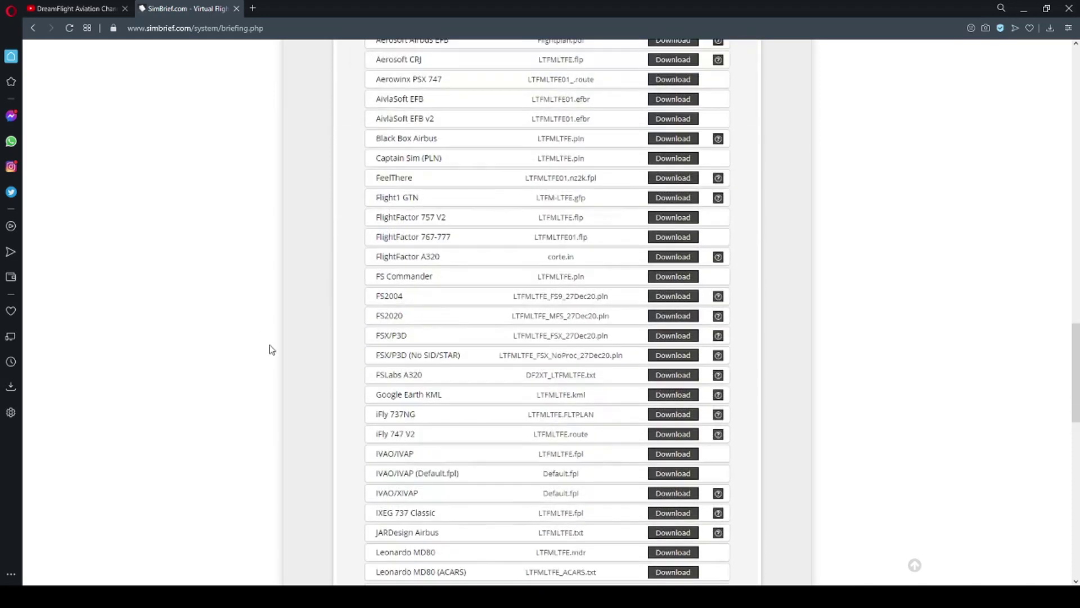
pyautogui.scroll(-6, 270, 350)
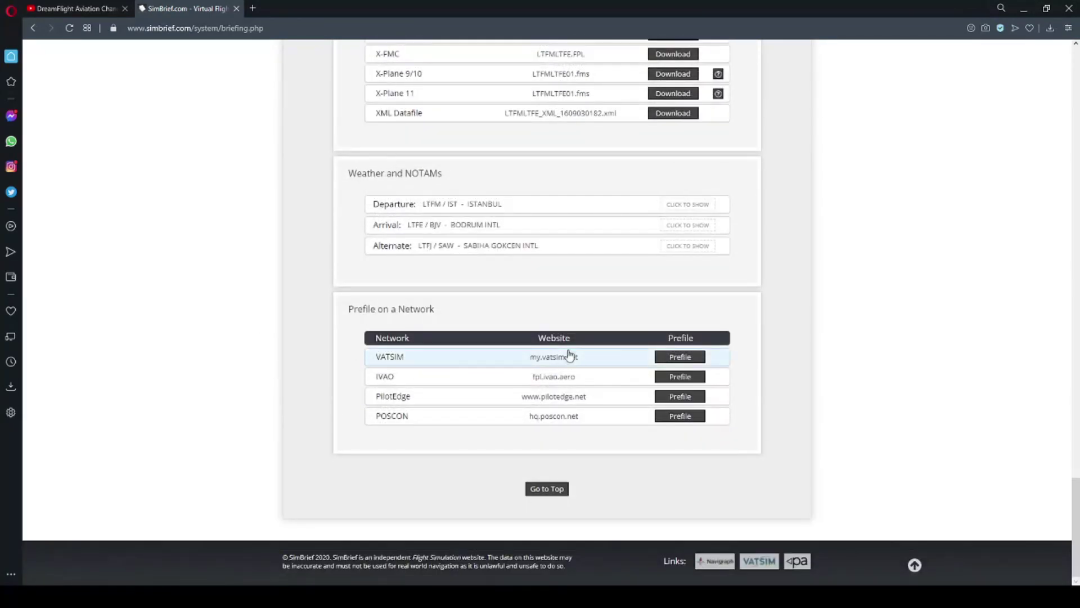
pyautogui.scroll(6, 579, 315)
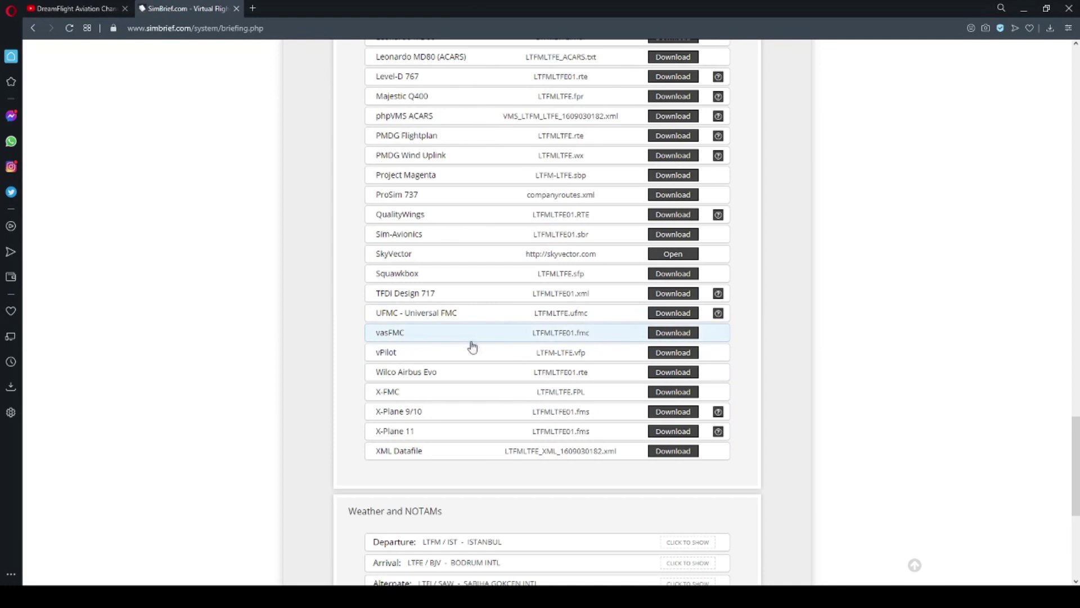
pyautogui.scroll(4, 469, 340)
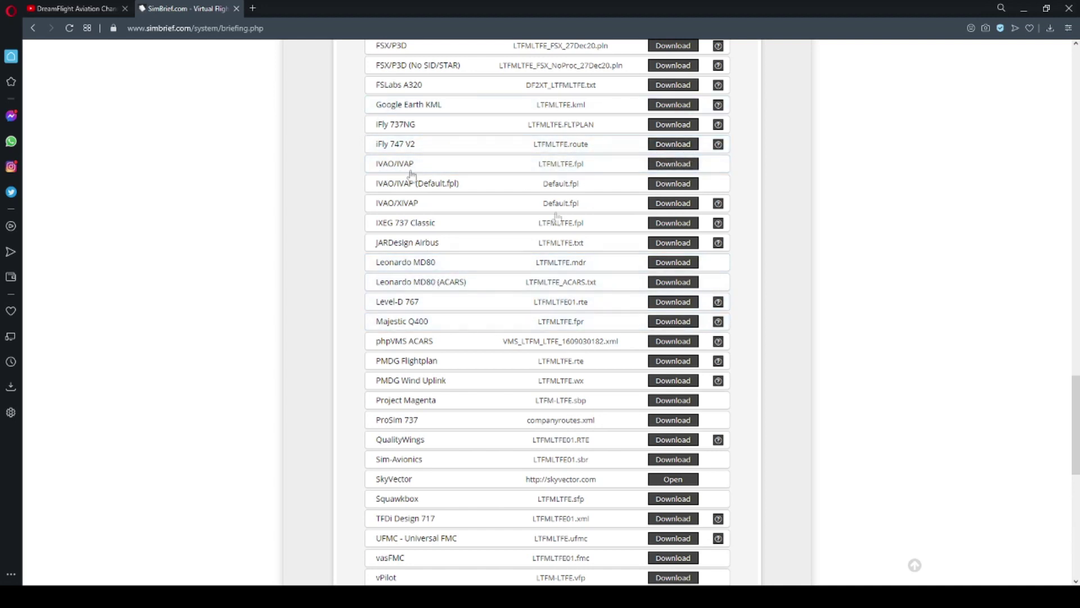
pyautogui.scroll(-3, 595, 255)
pyautogui.scroll(-6, 594, 265)
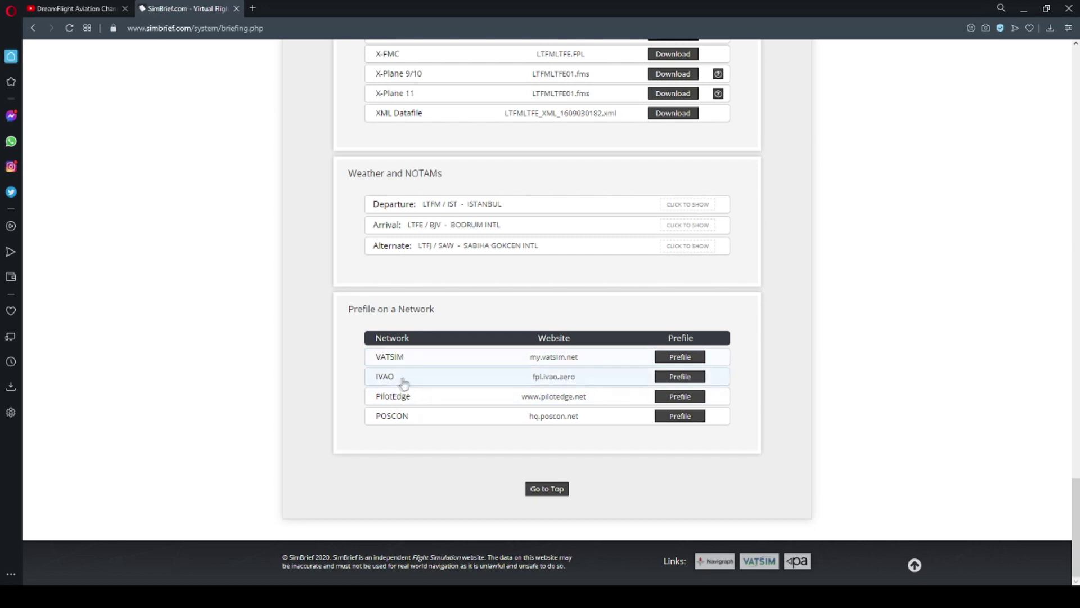
# Open the IVAO prefile page for the flight and examine its login form, leaving the credentials blank.
pyautogui.click(680, 378)
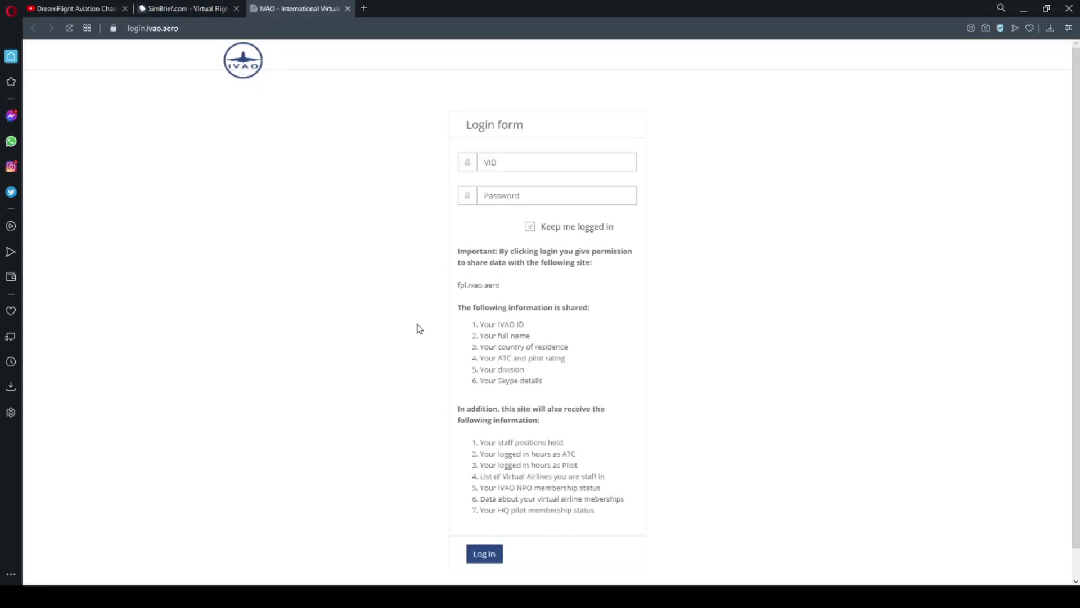
pyautogui.click(485, 169)
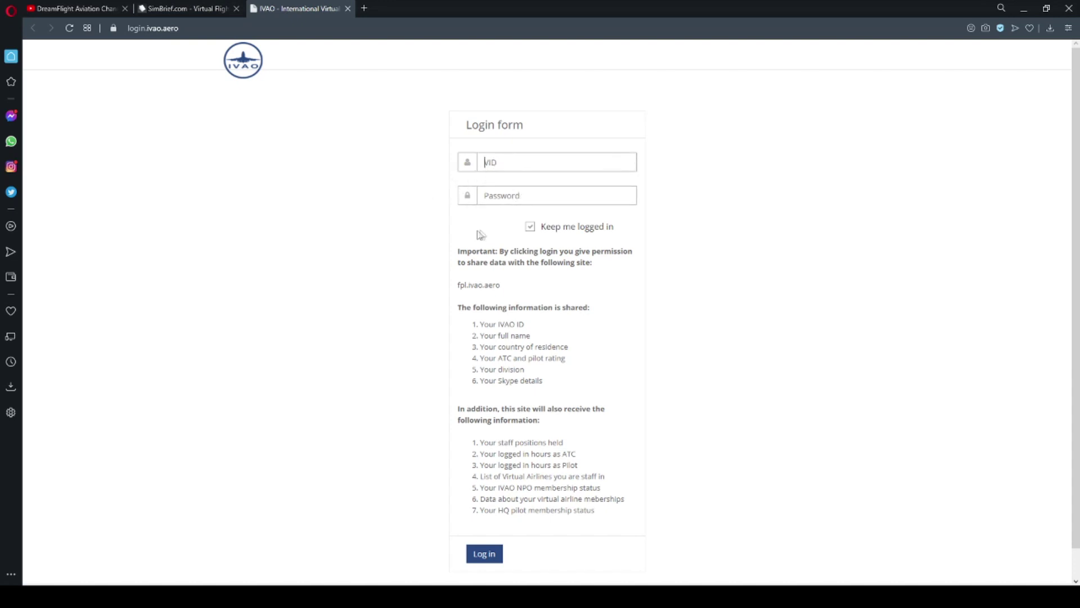
pyautogui.scroll(-1, 484, 315)
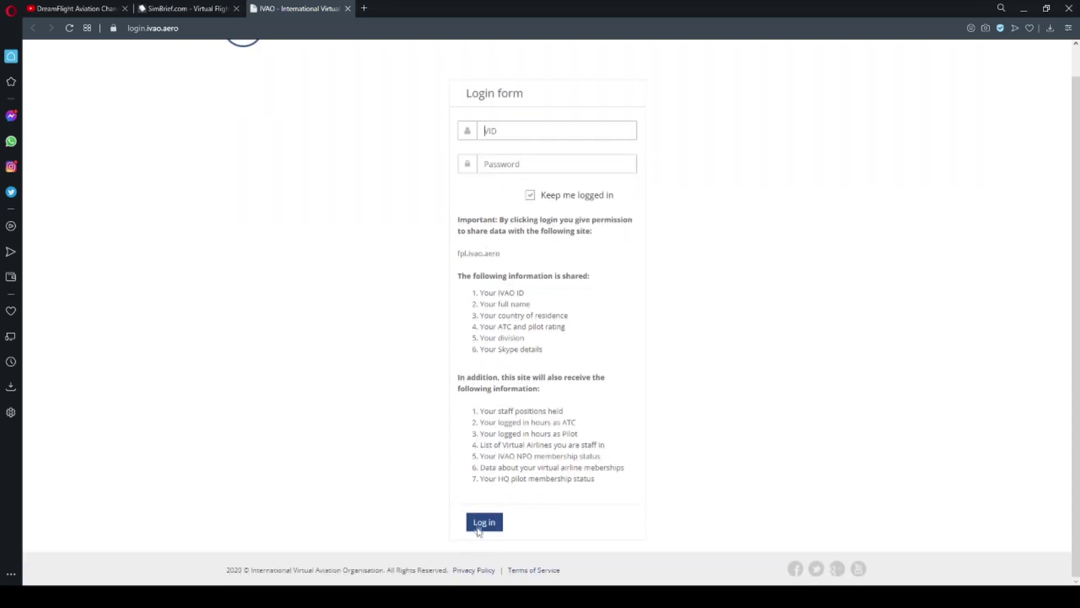
# Return to the SimBrief briefing and open the printable PDF of the generated flight plan.
pyautogui.click(191, 10)
pyautogui.scroll(3, 430, 307)
pyautogui.scroll(-2, 430, 308)
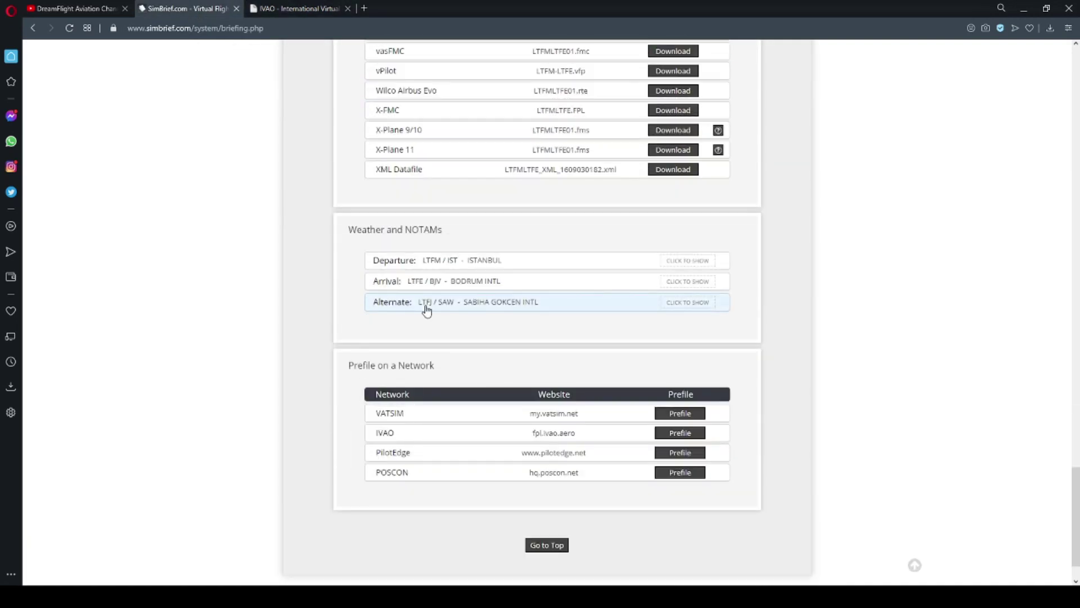
pyautogui.scroll(-1, 426, 311)
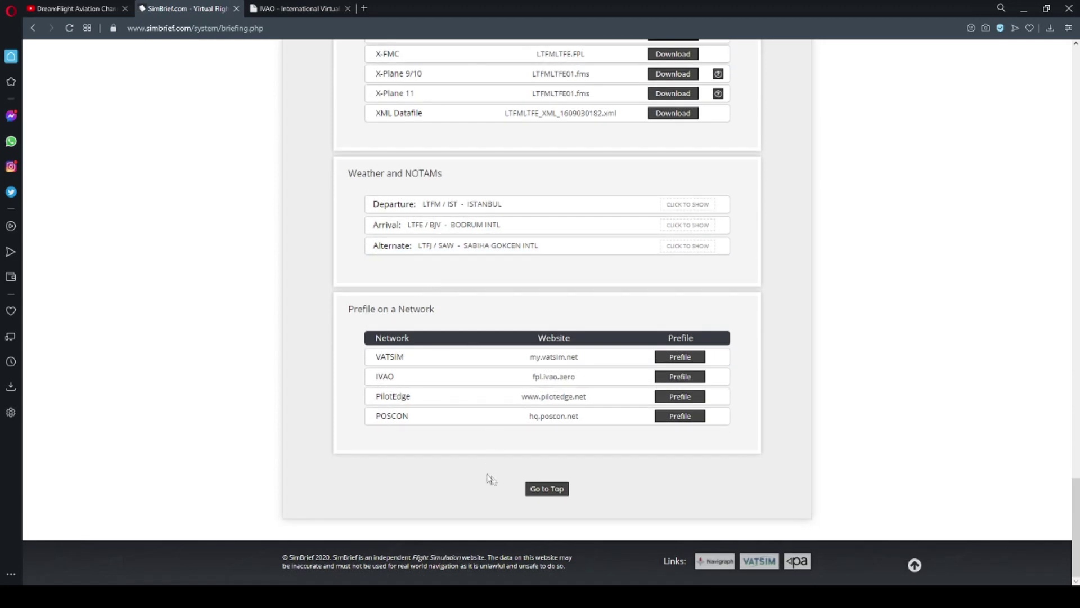
pyautogui.click(546, 488)
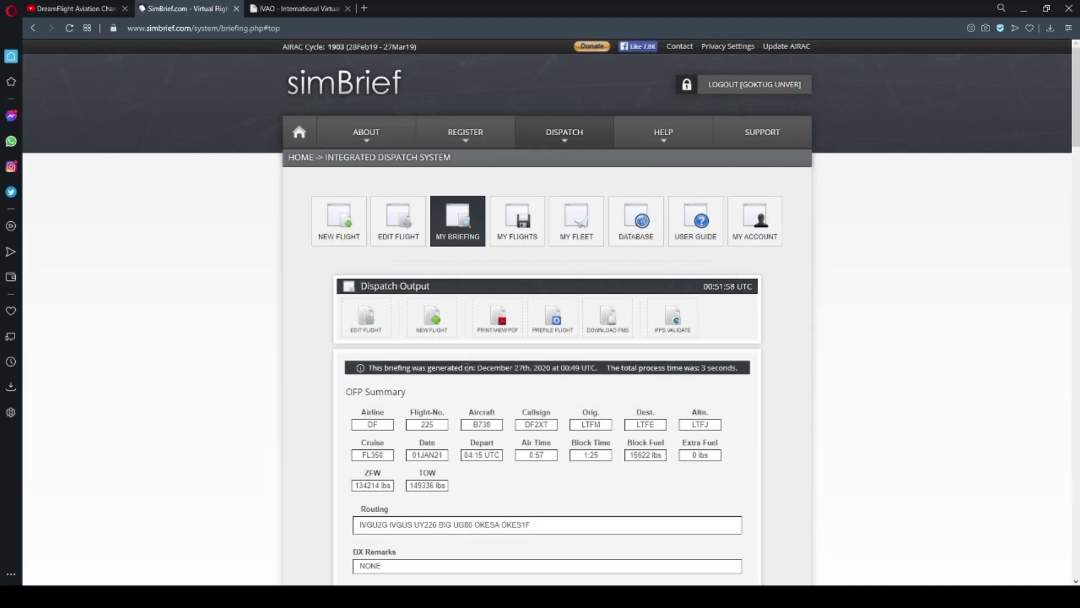
pyautogui.click(489, 330)
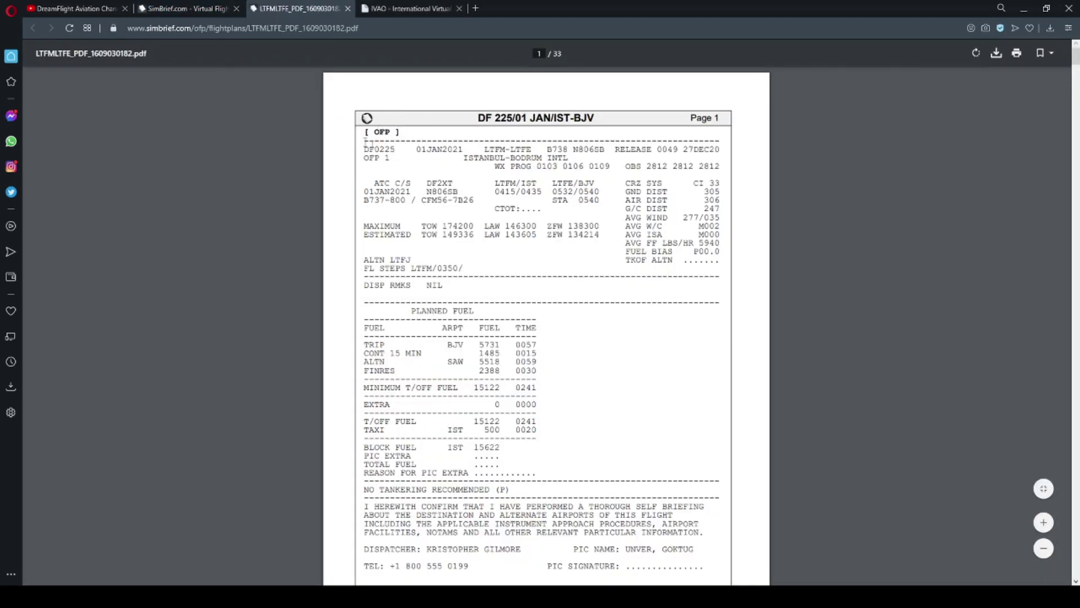